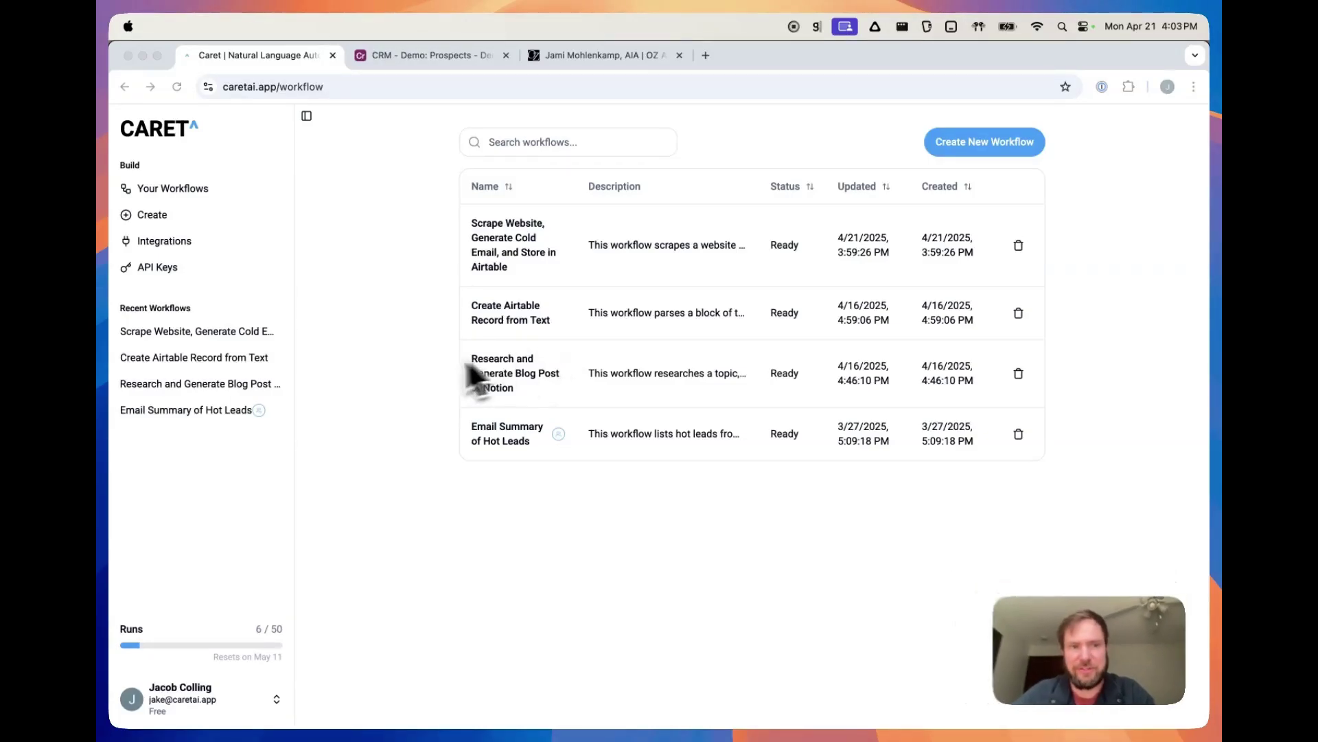
Step: Review the connected accounts under Integrations and open the page for creating a new workflow
click(395, 369)
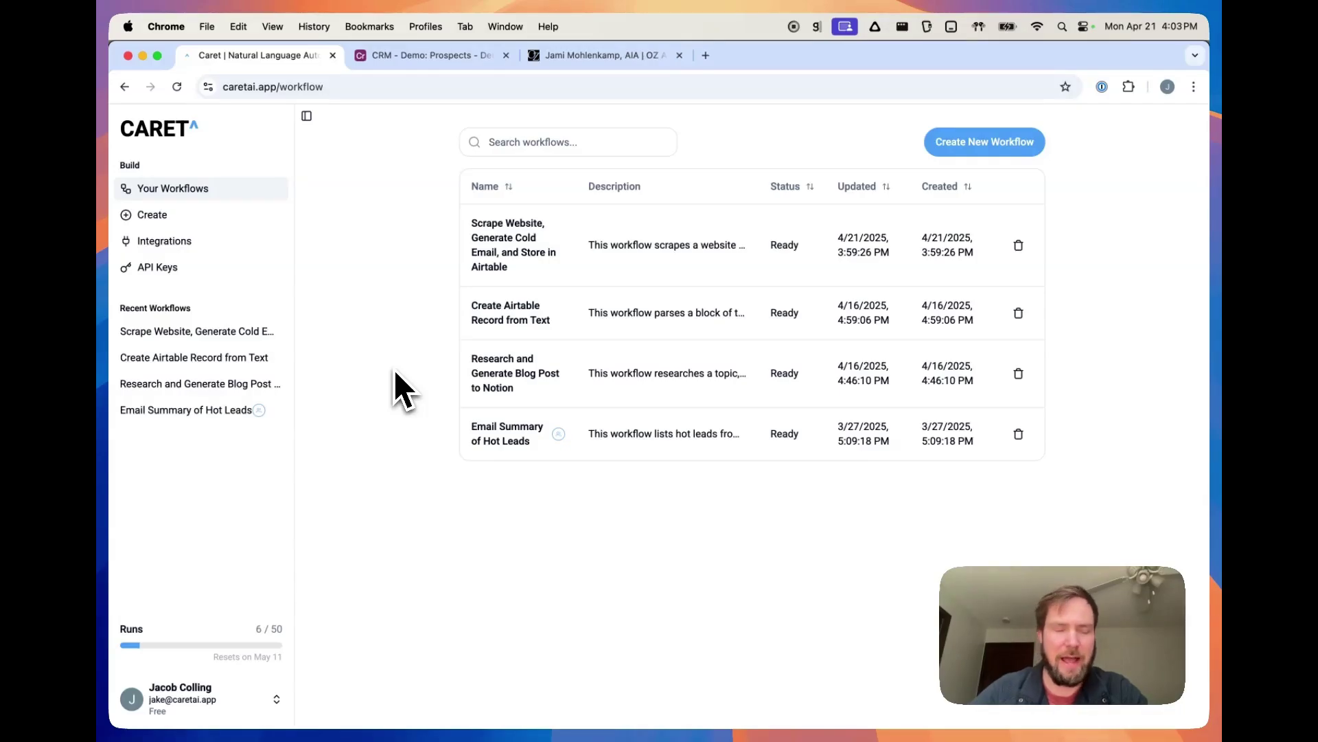
click(195, 241)
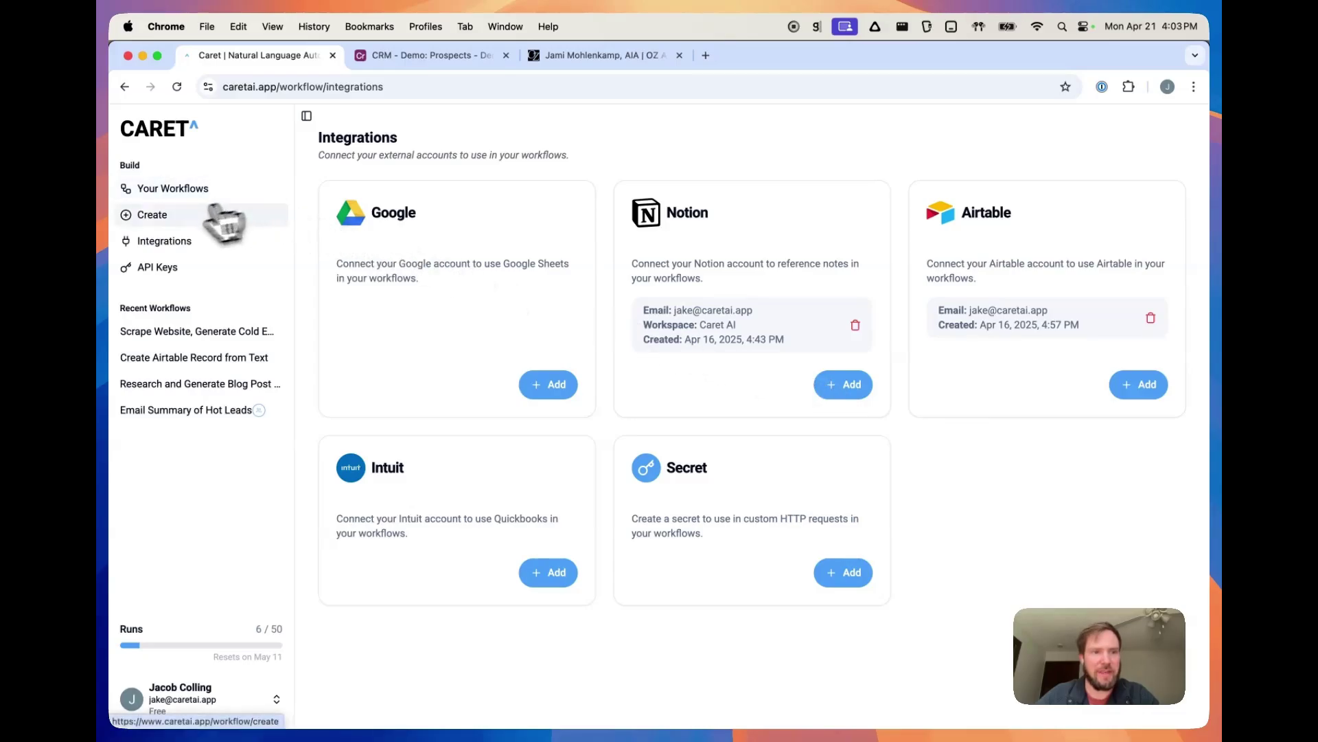
click(141, 215)
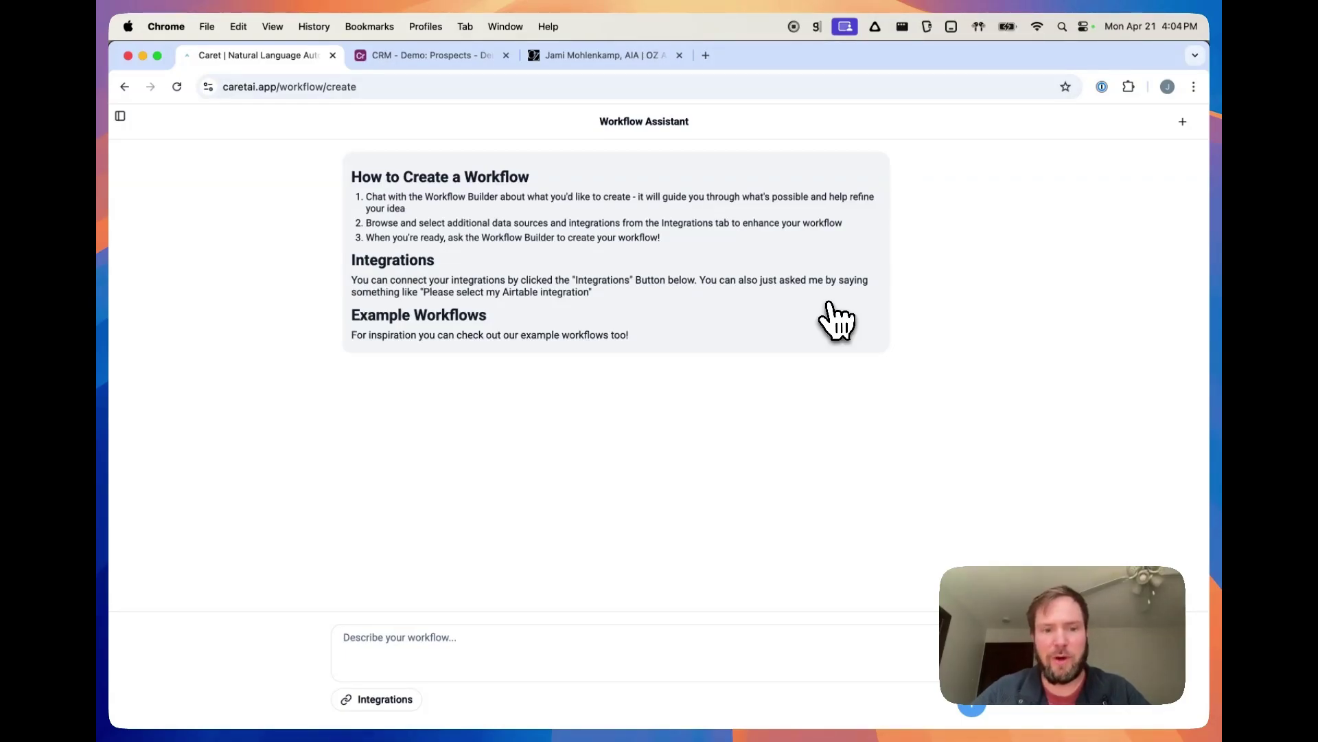
Step: Enter a workflow prompt to scrape names, company and contact info from a URL, draft a window-washing cold email, and store everything in the linked Airtable
click(568, 635)
key(super+shift+v)
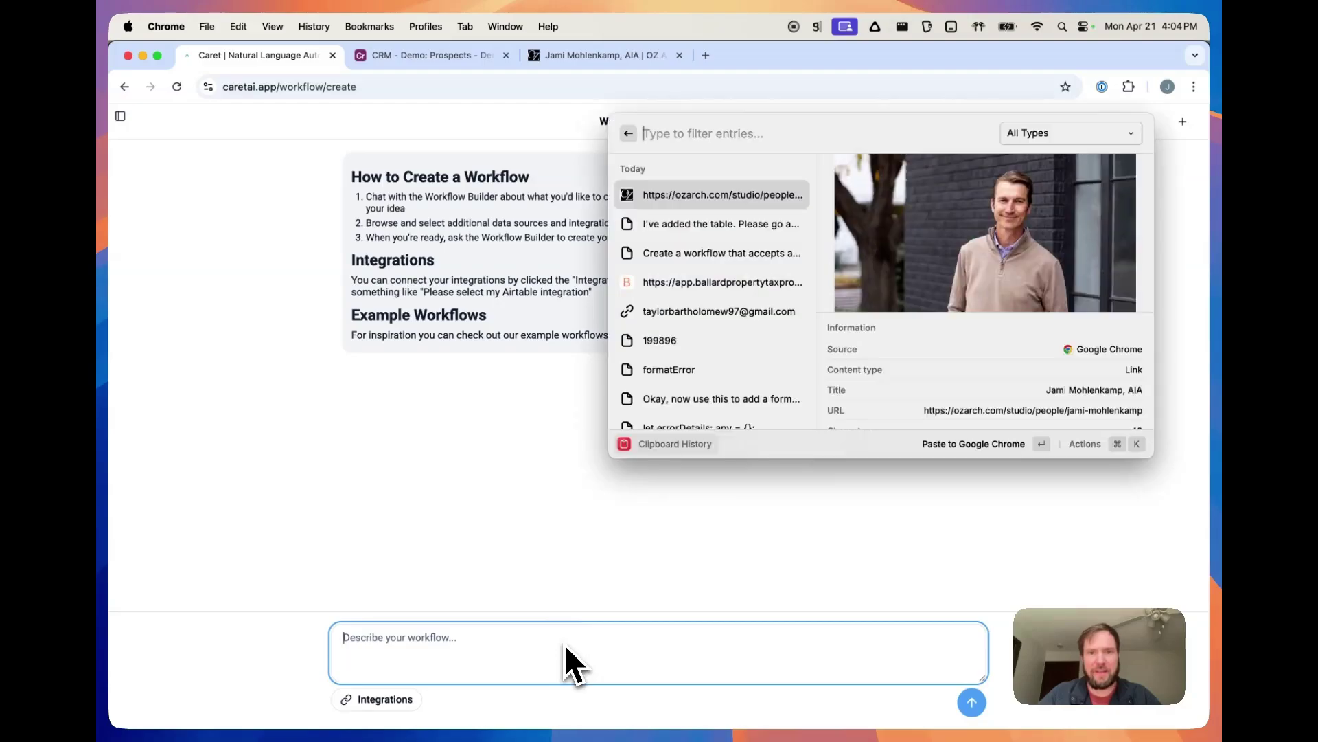
key(Down)
key(Down)
key(Return)
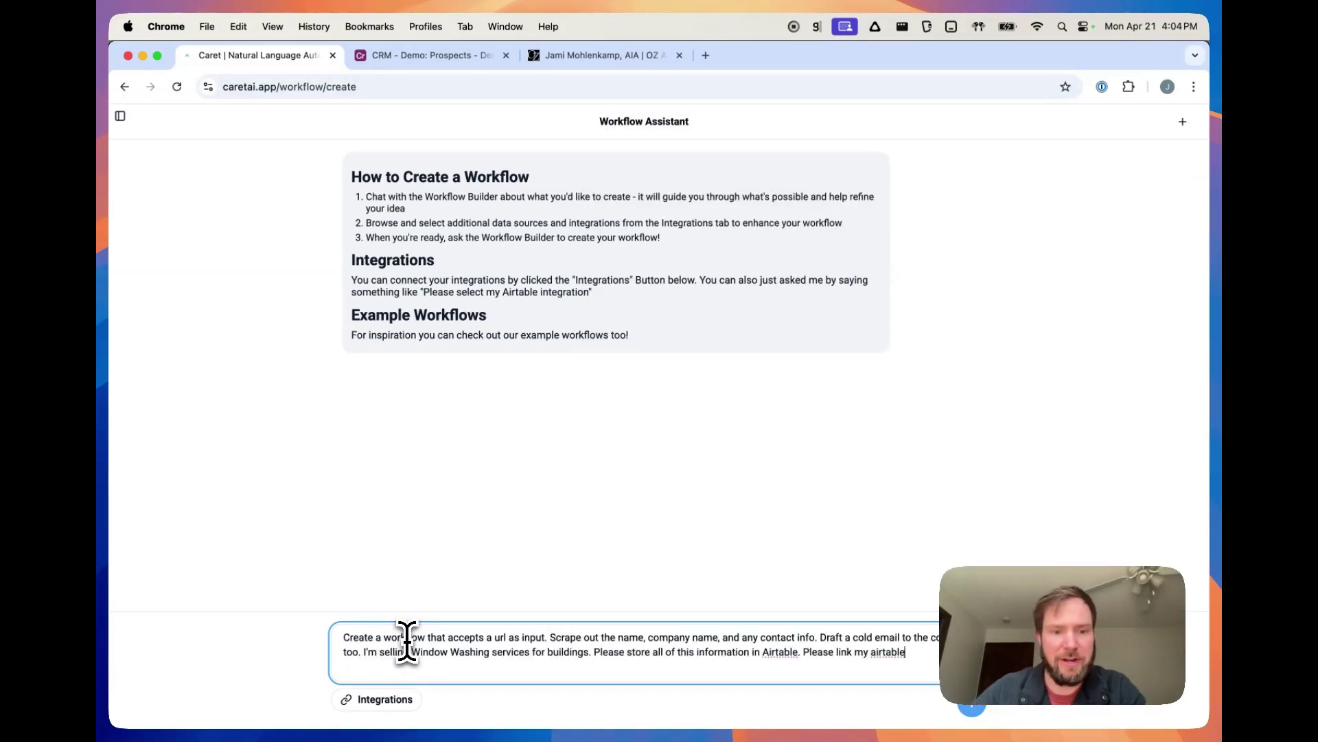
Step: Review the wording of the workflow prompt and send it to the Workflow Assistant
drag(383, 639, 815, 637)
click(582, 639)
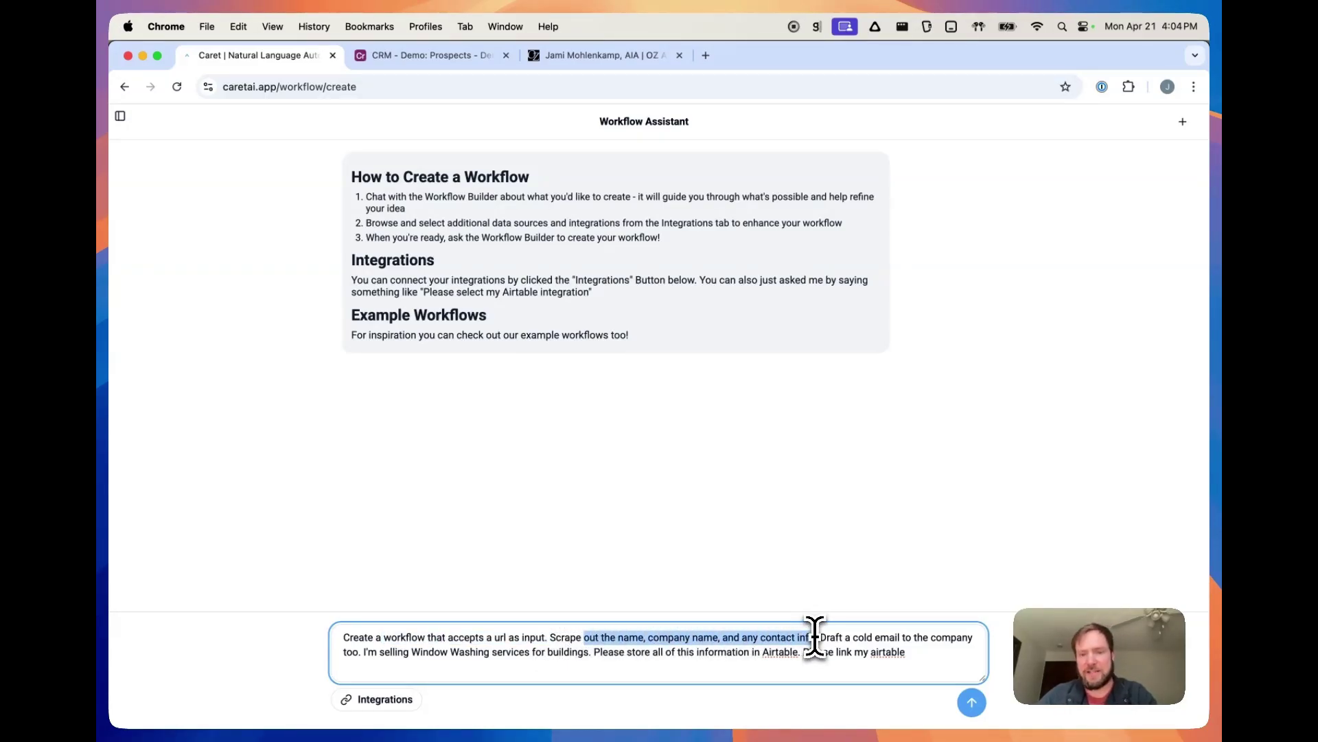
click(776, 638)
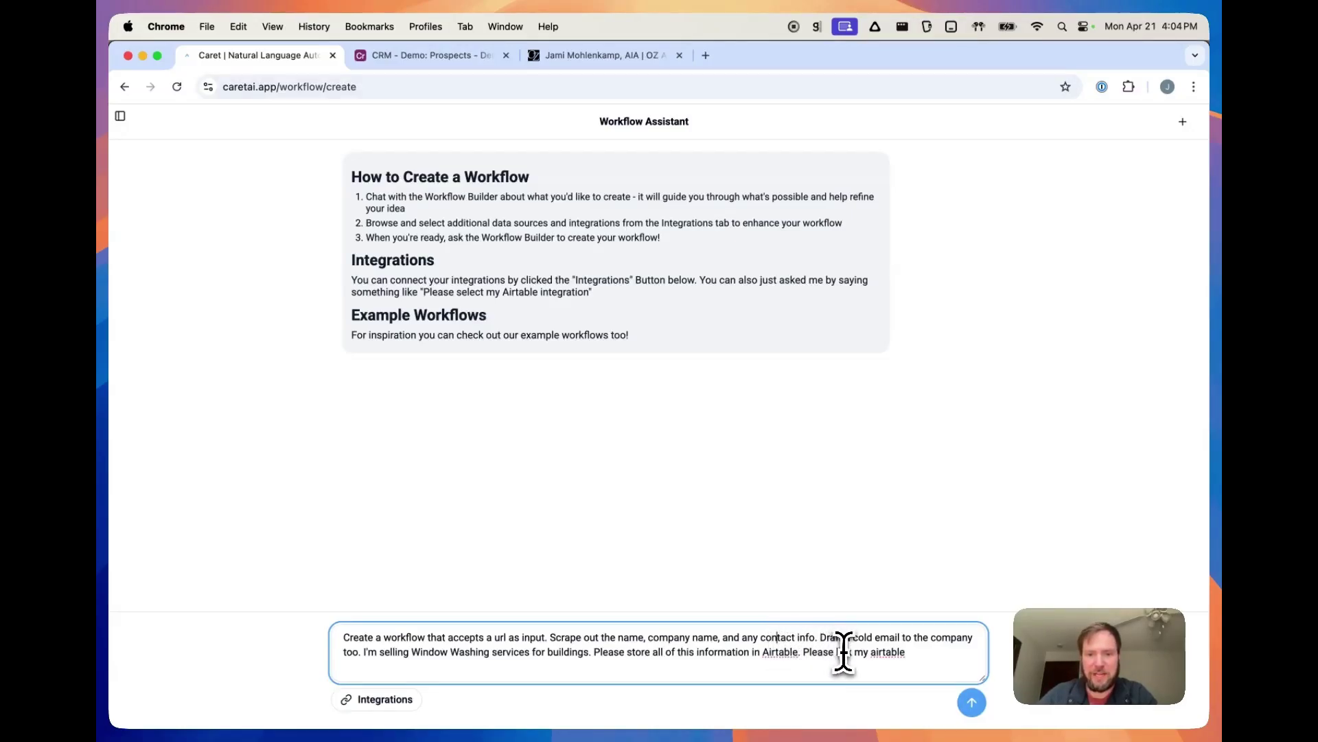
drag(821, 637, 974, 639)
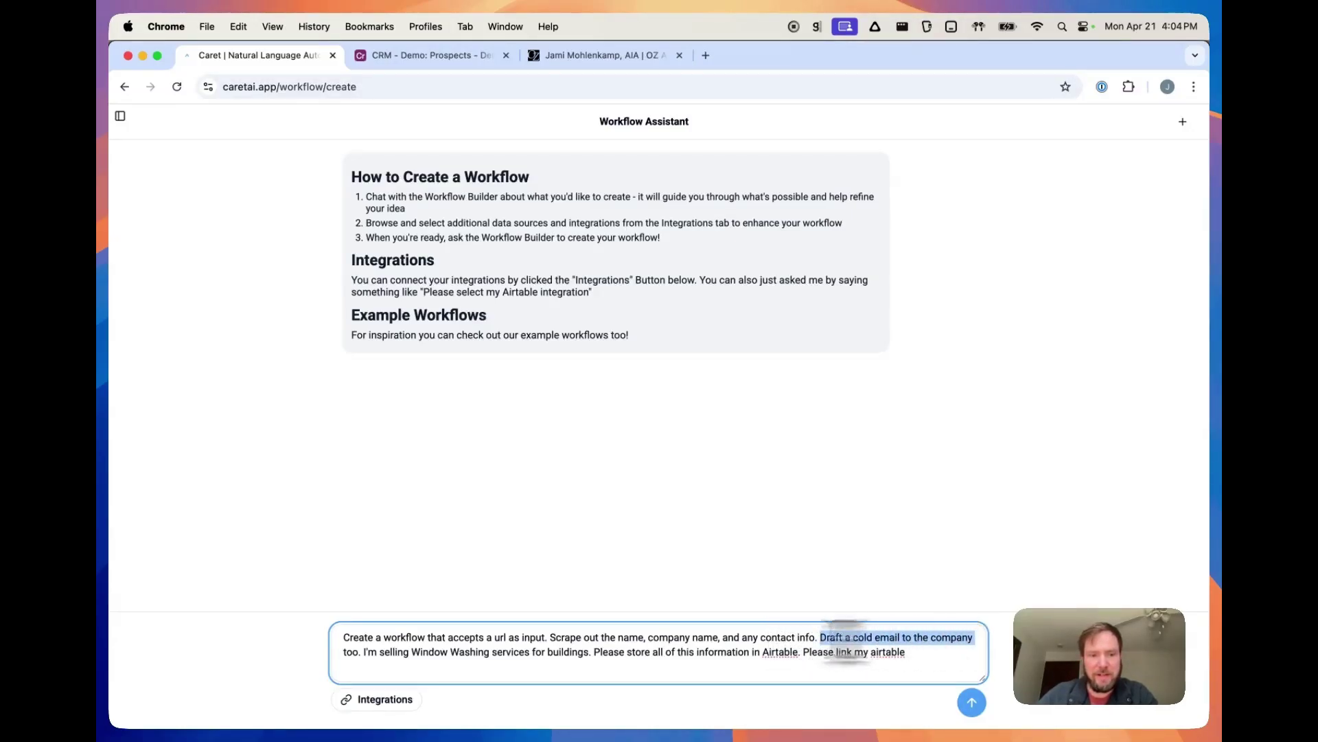
drag(390, 653, 950, 658)
click(636, 654)
click(934, 658)
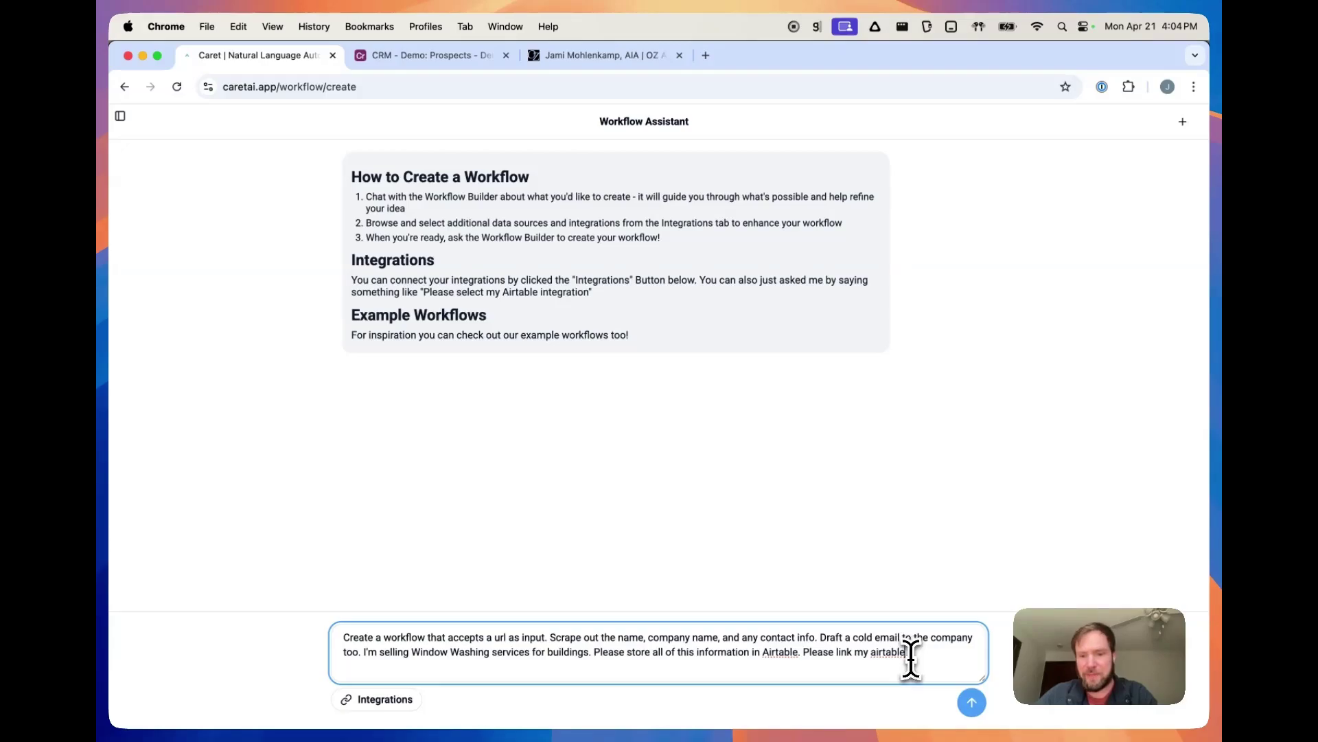
click(972, 703)
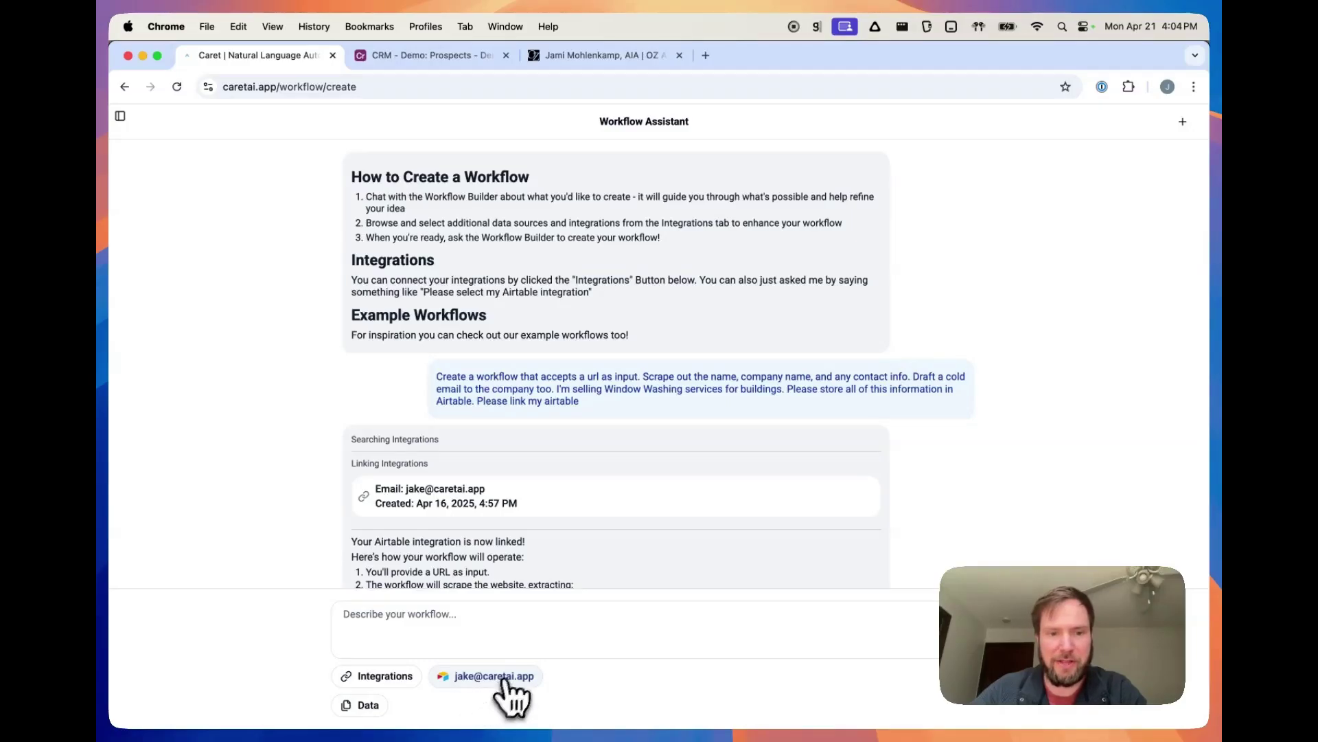
Step: Read the assistant's reply, add the Airtable table "Prospects - Demo" as a data source, and check its columns in Airtable
scroll(716, 477, down, 4)
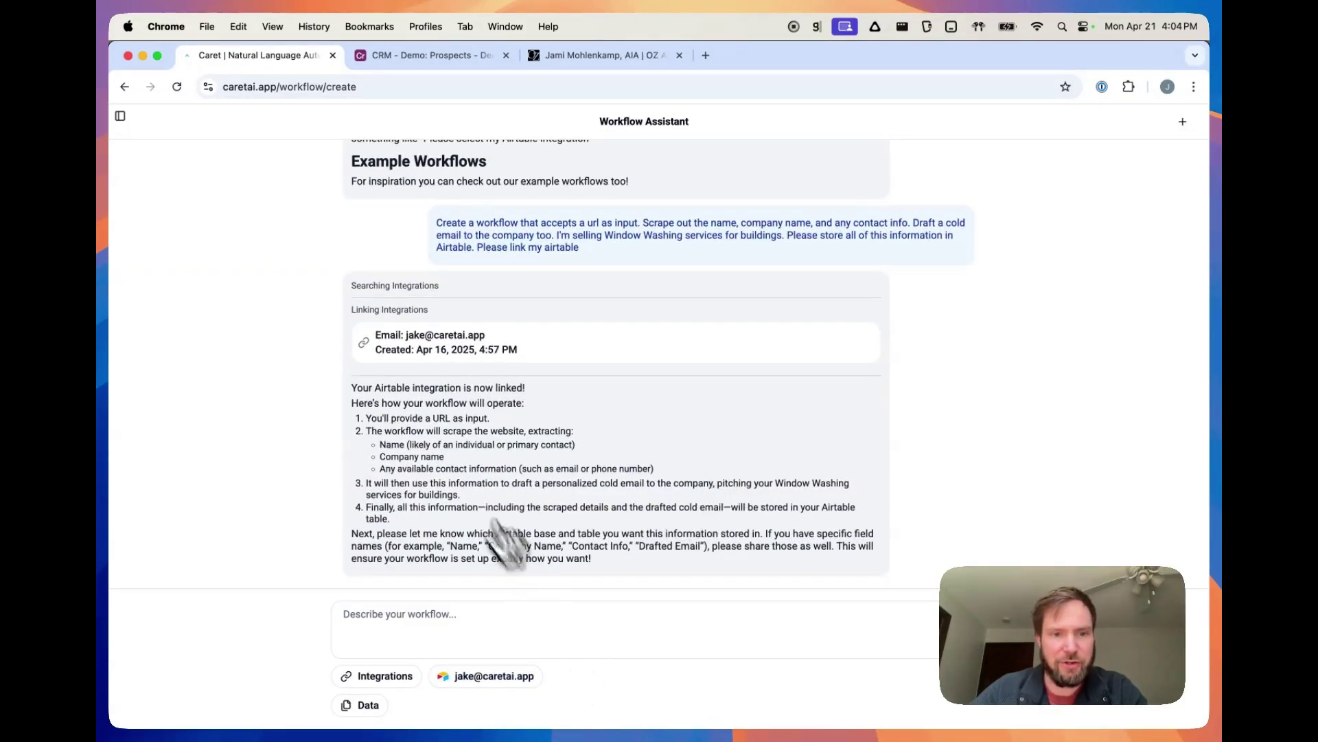
drag(371, 534, 579, 534)
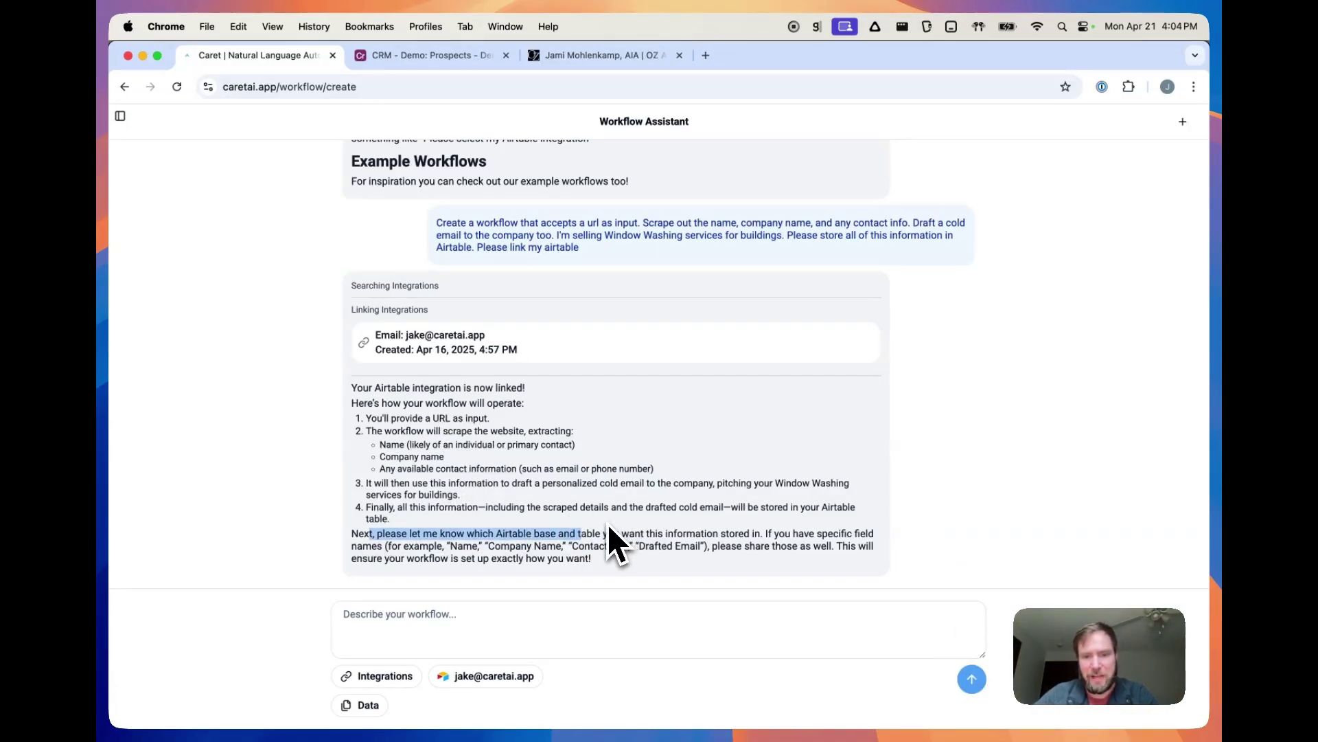
click(604, 525)
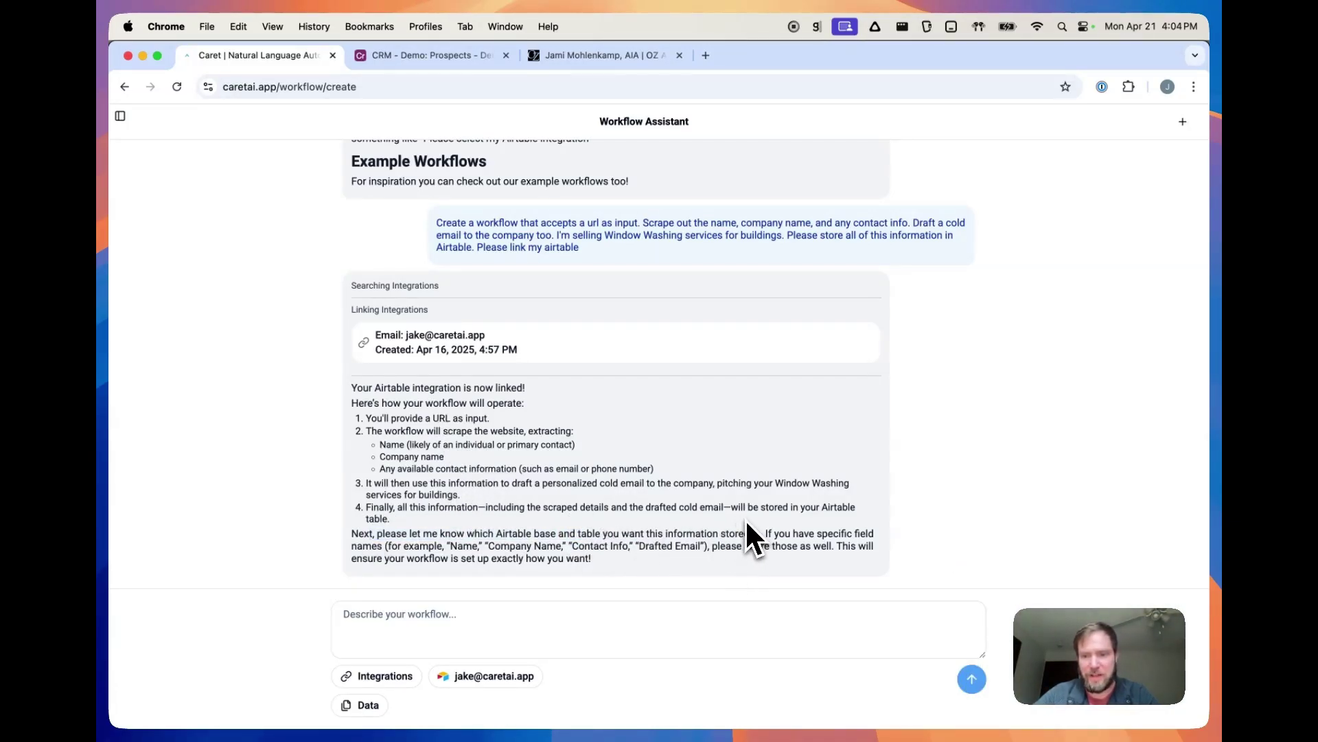
click(371, 705)
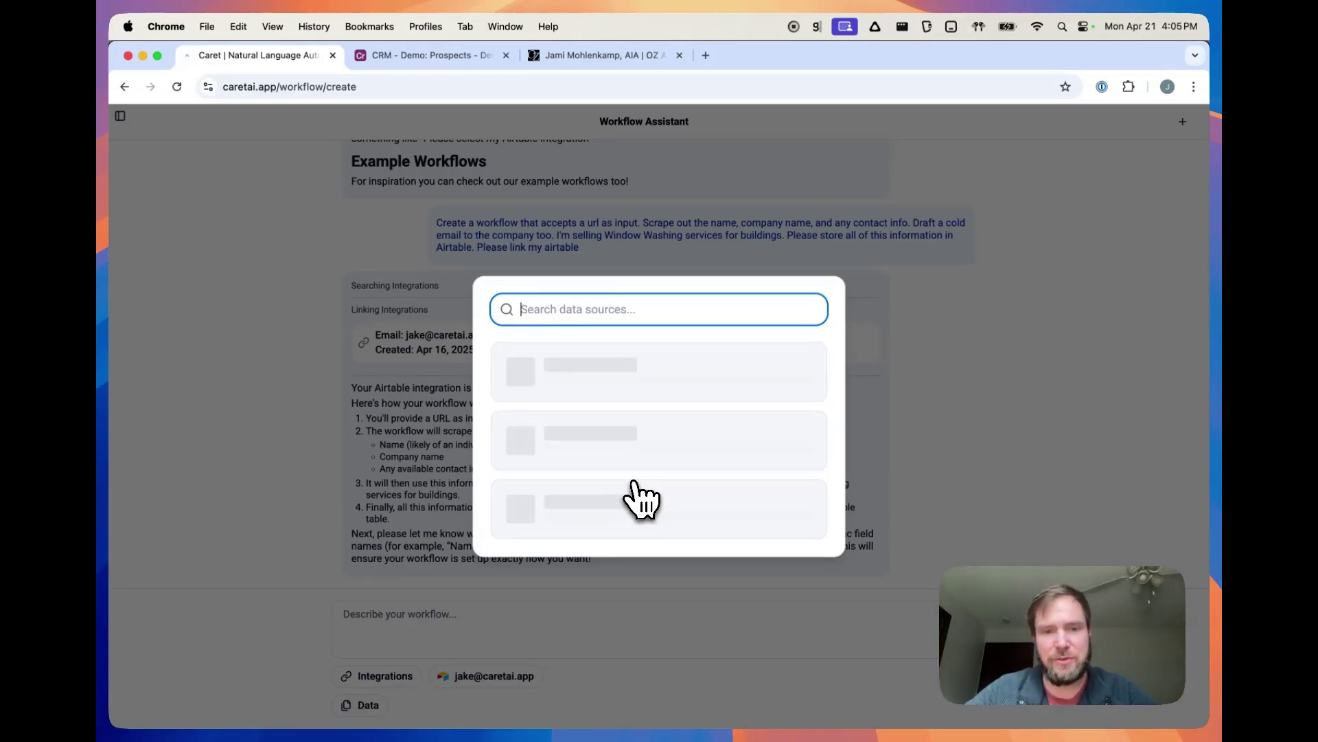
text(pros)
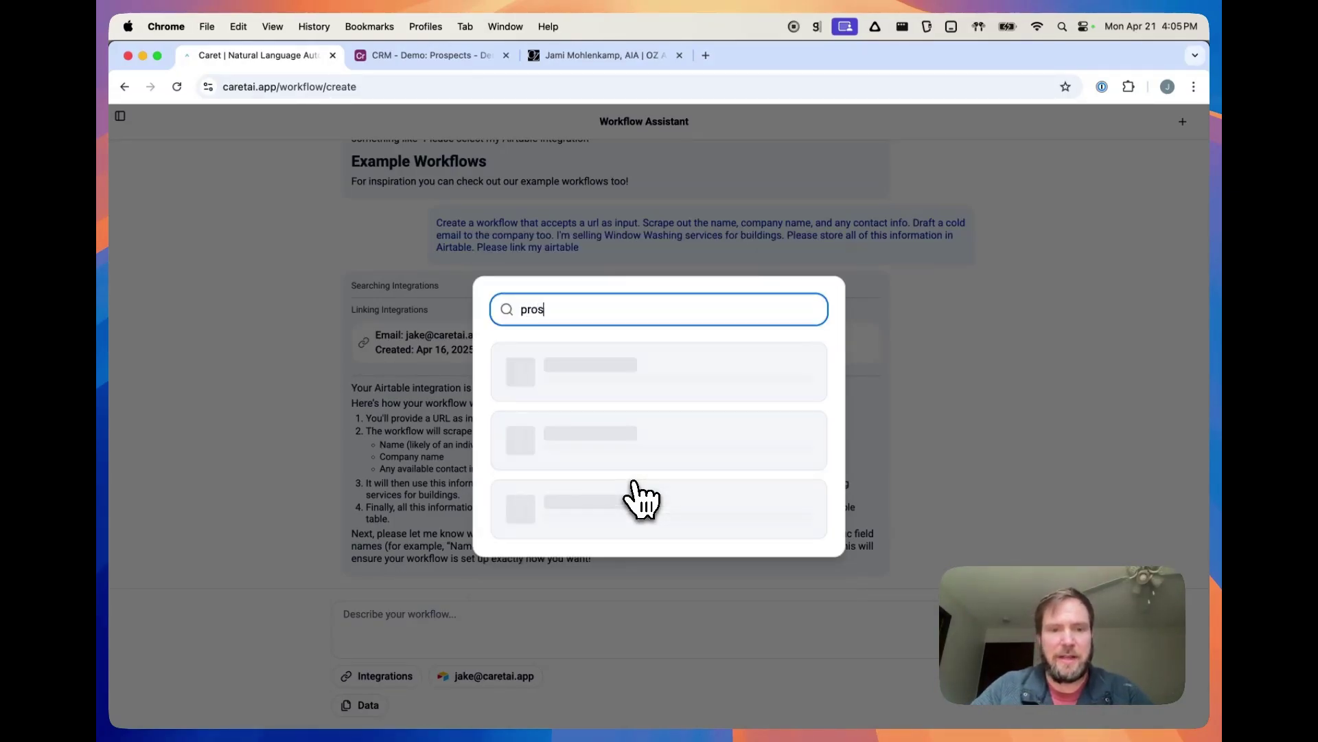
click(716, 364)
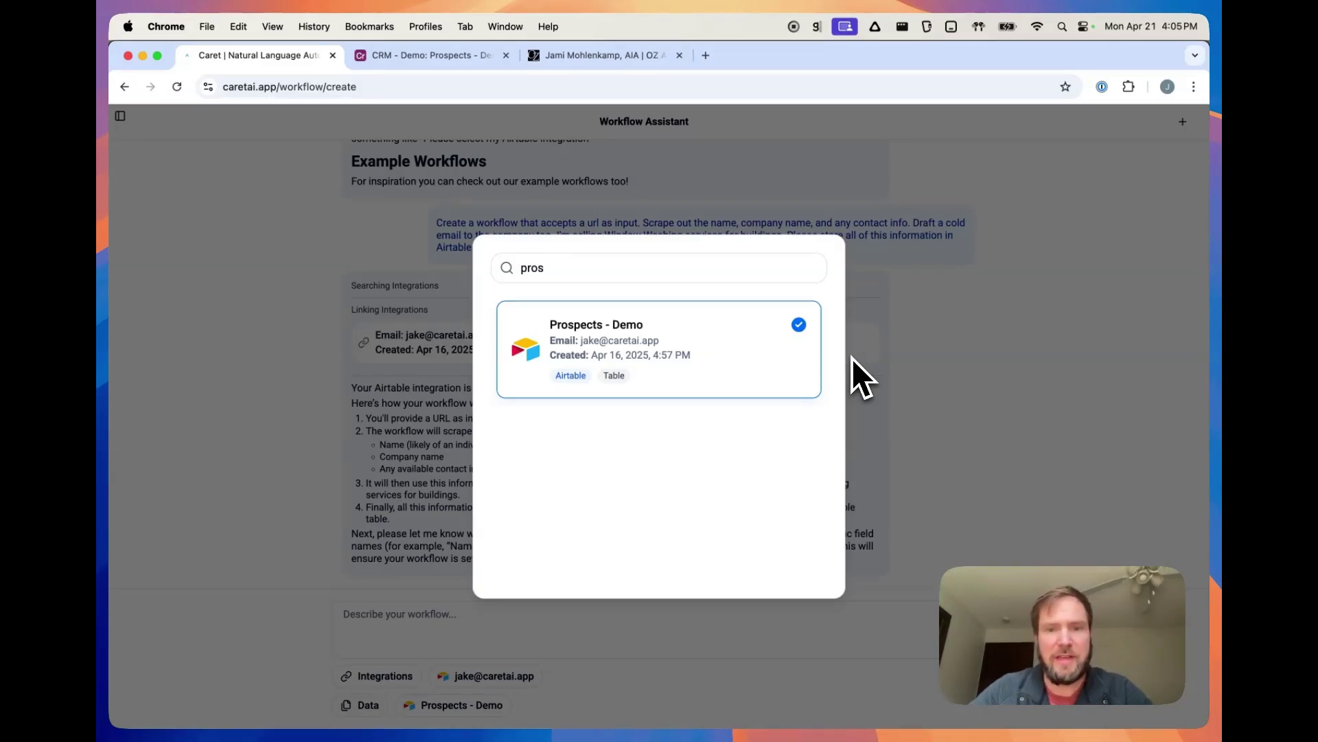
click(949, 377)
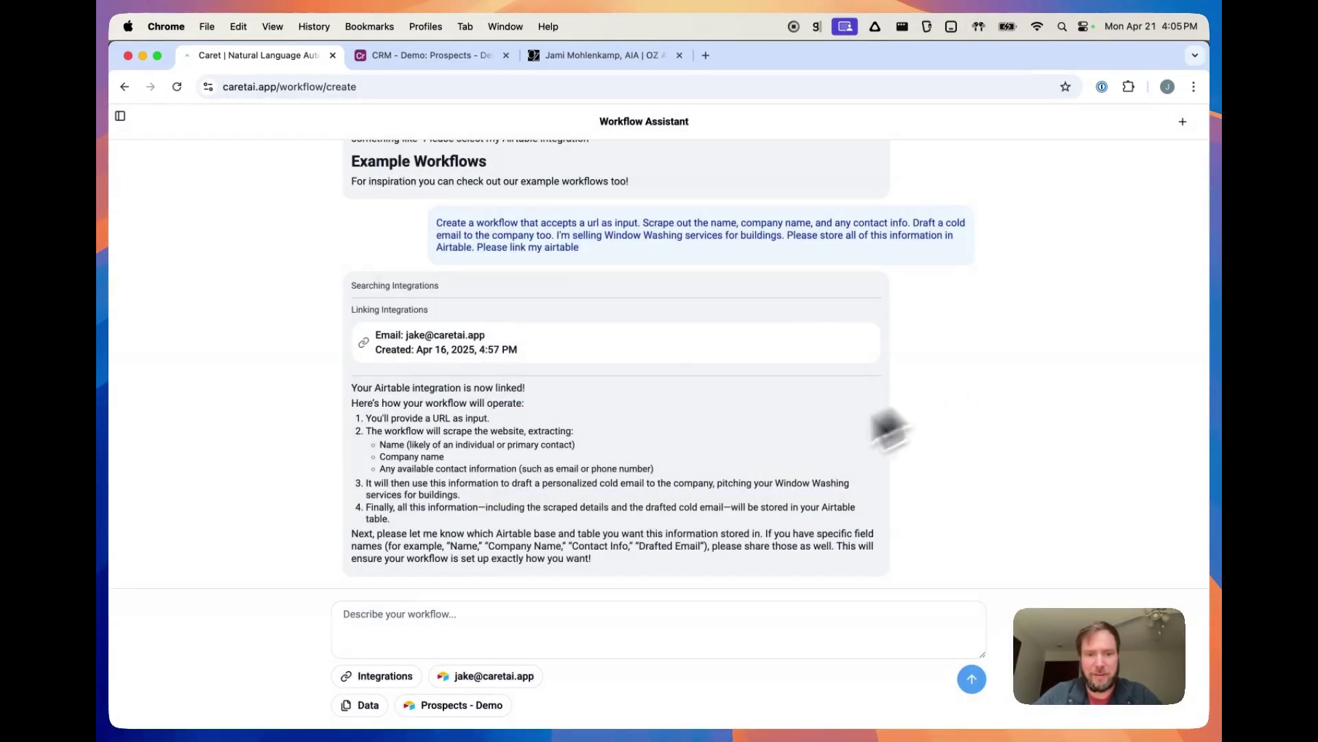
click(418, 57)
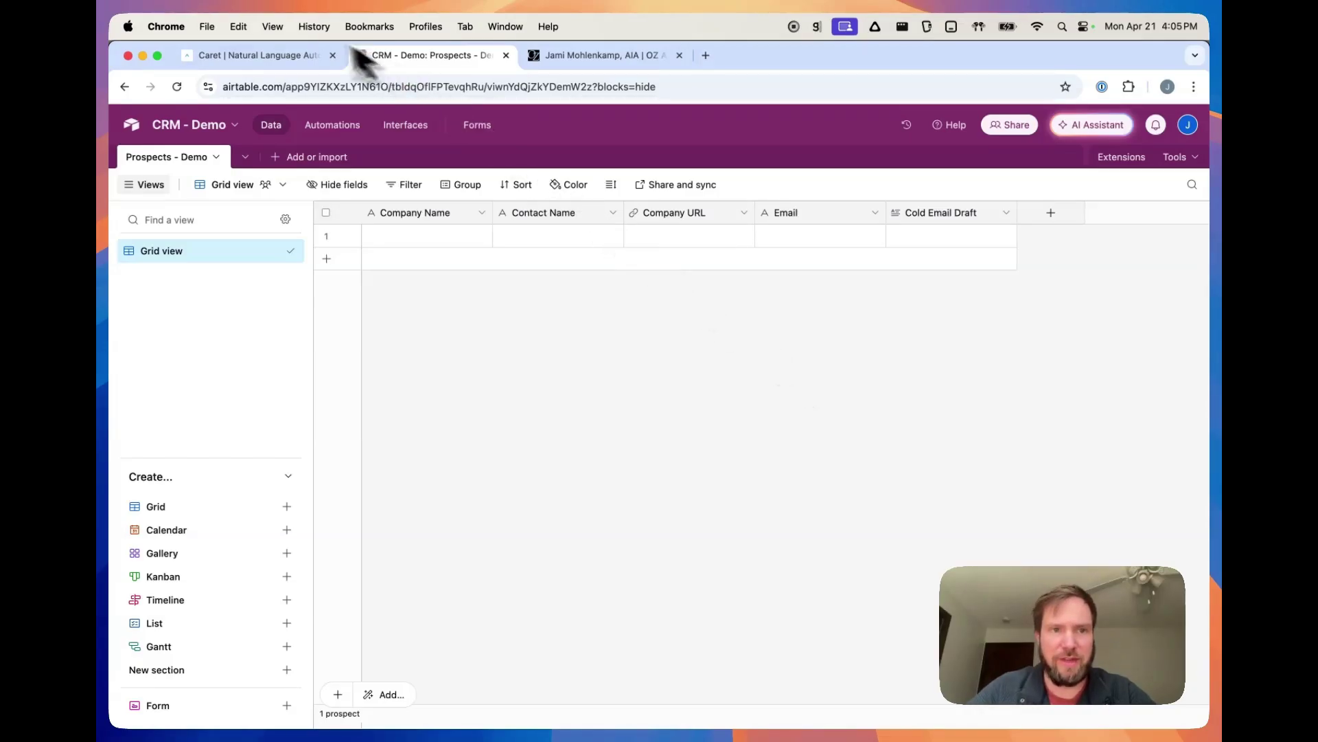
click(264, 56)
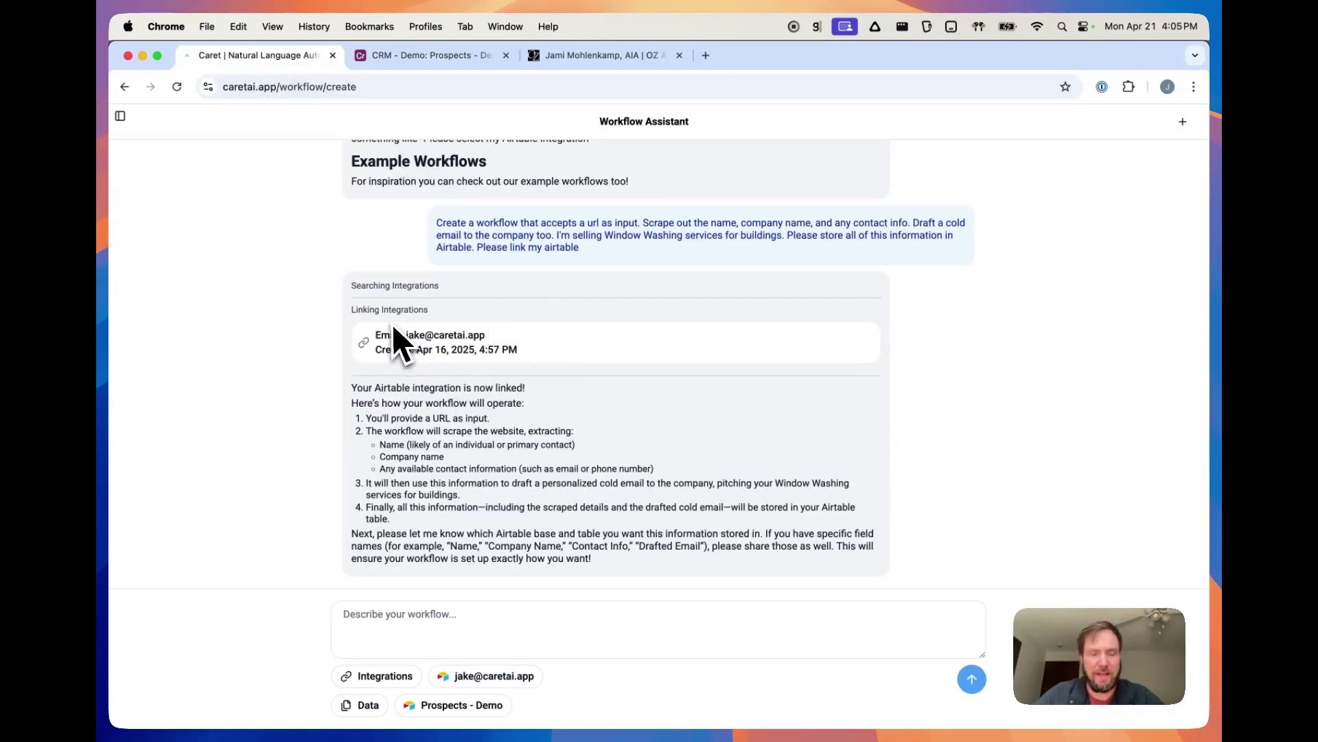
Step: Send the assistant "I've added the table. Please go ahead and create the workflow now, it's all ready"
click(532, 626)
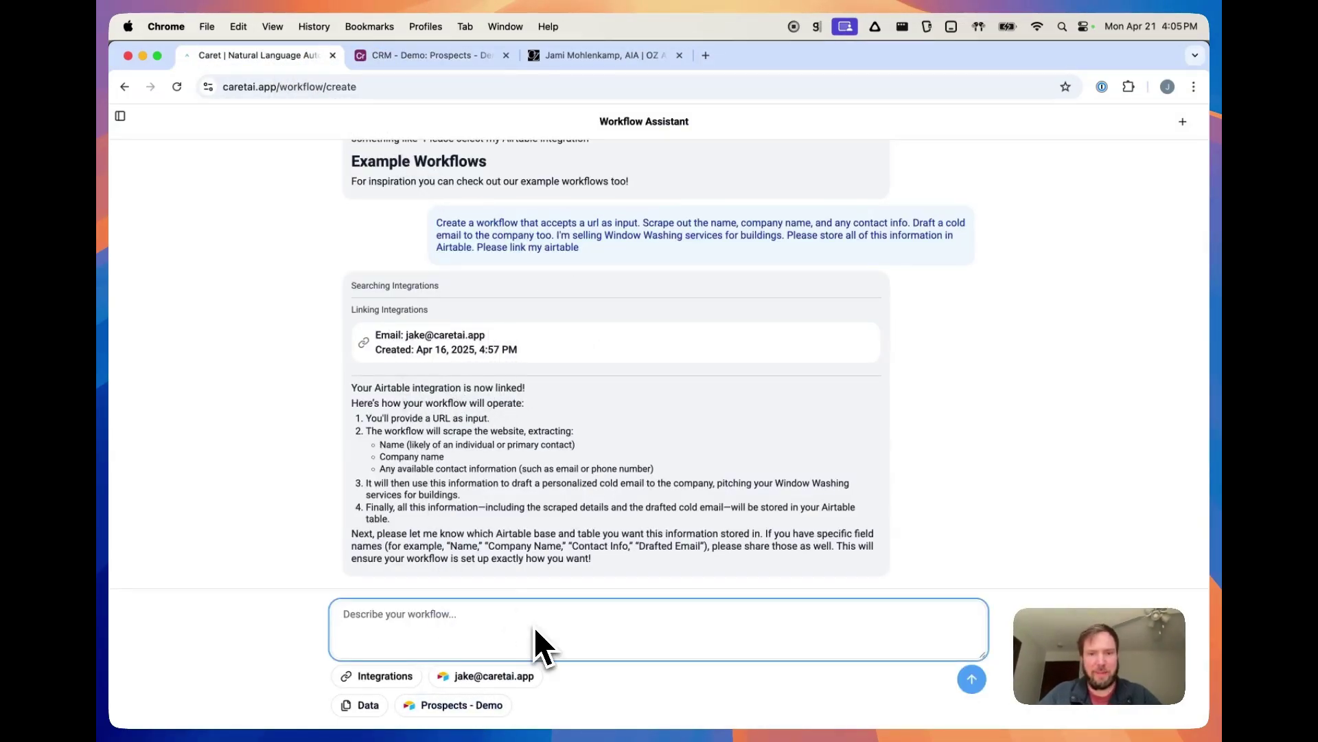
key(super+shift+v)
key(Down)
key(Down)
key(Return)
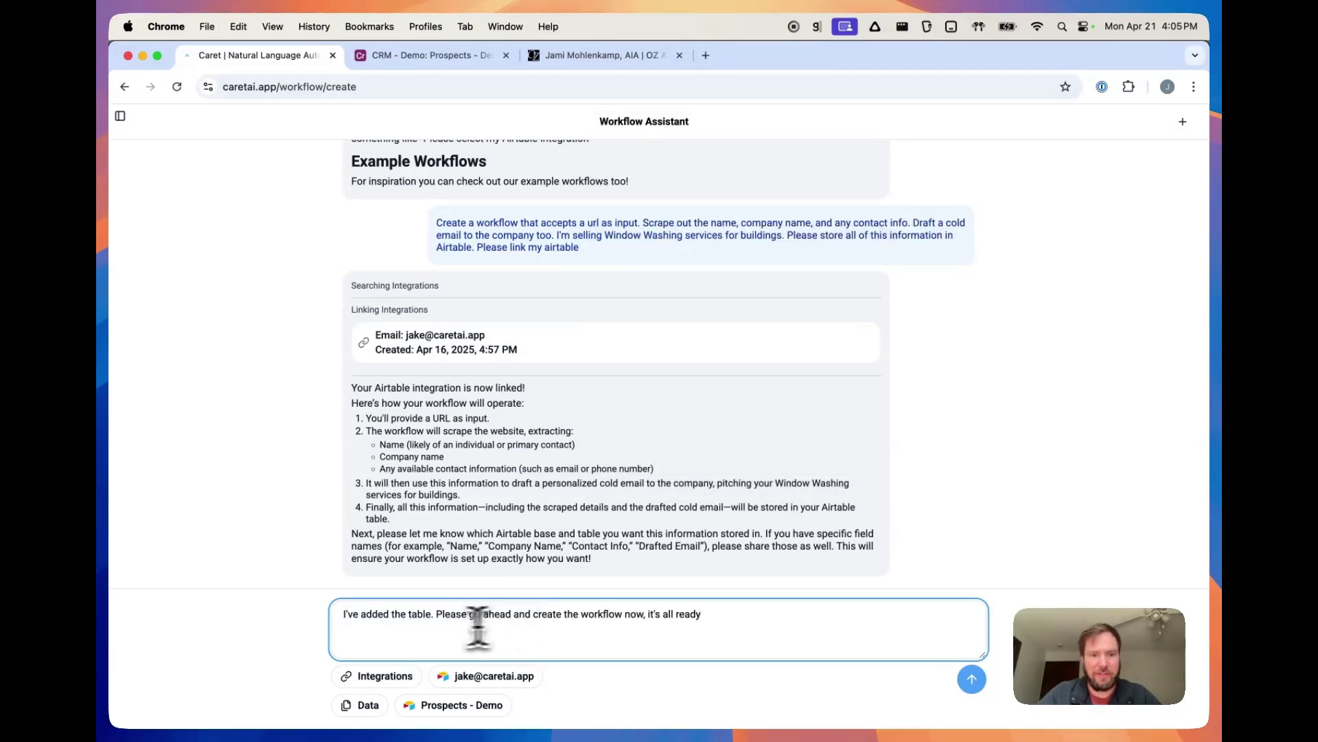
drag(365, 615, 666, 615)
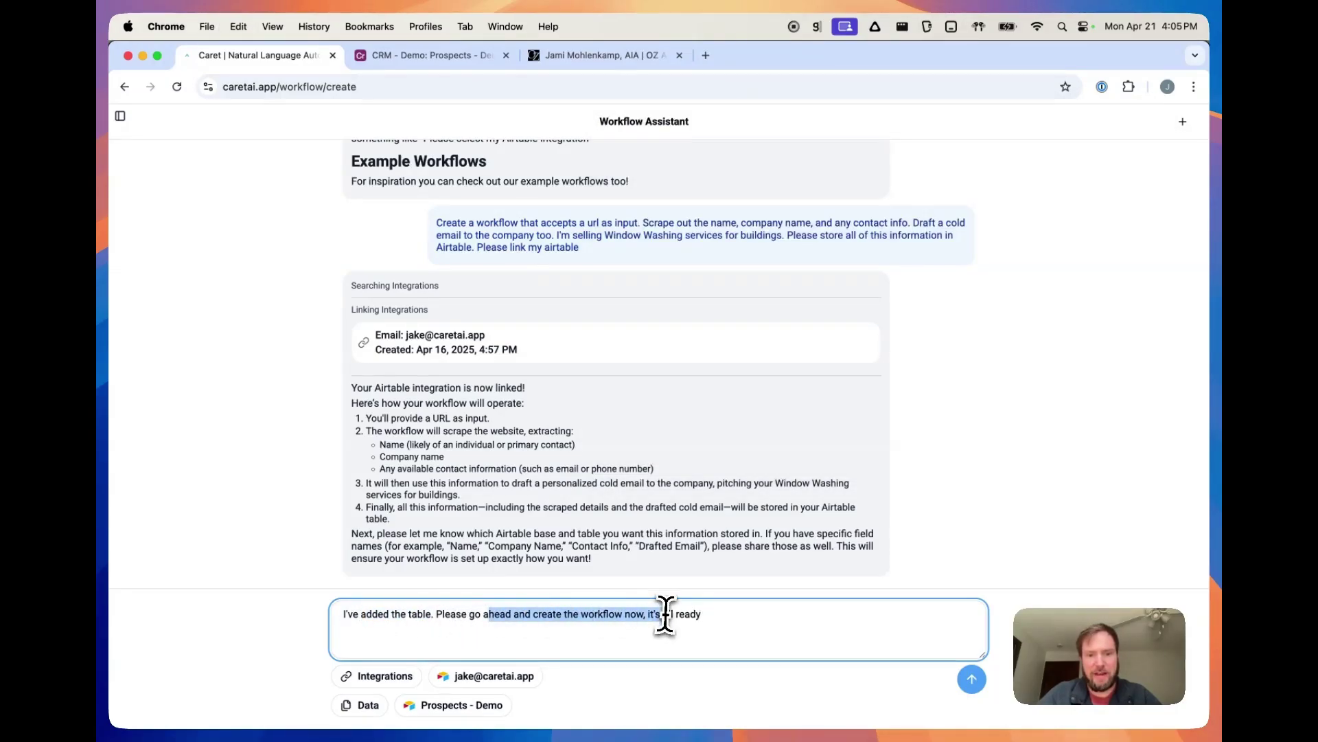
click(790, 616)
click(971, 678)
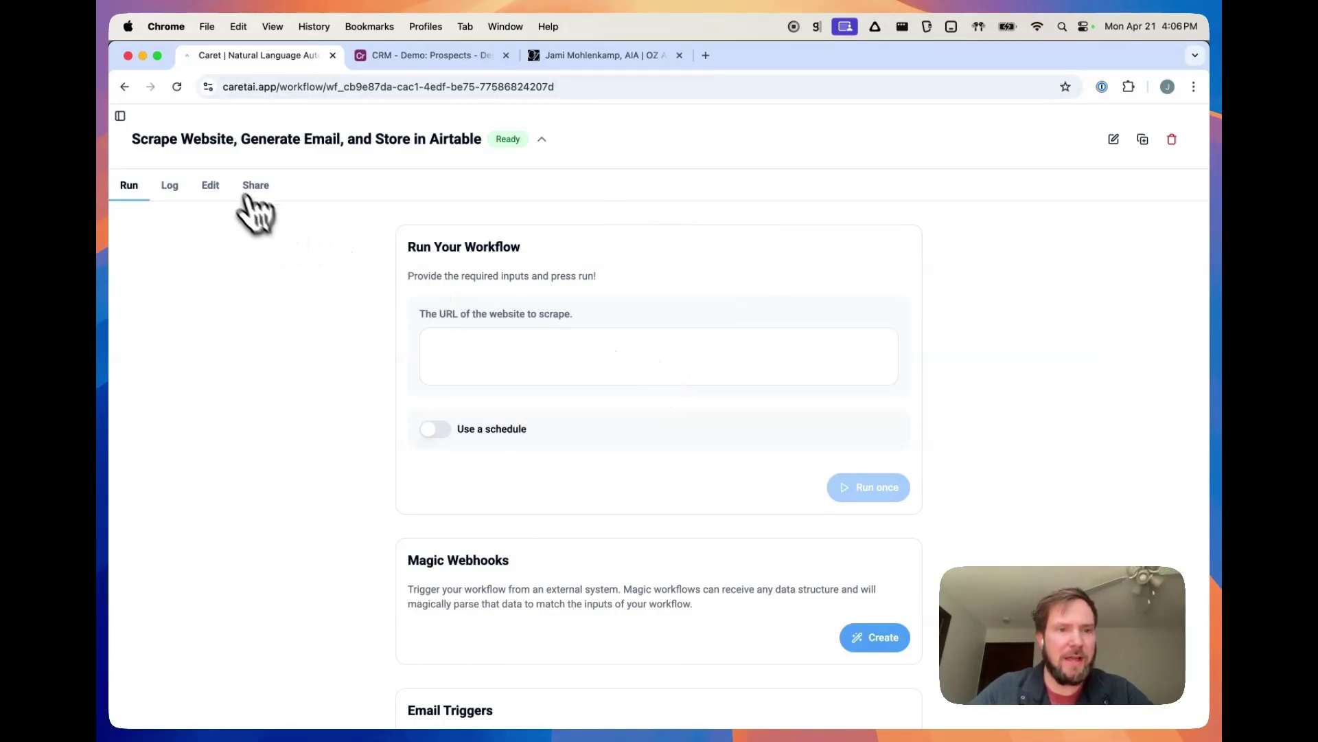
Step: Examine the new workflow's title, run log, node diagram from Inputs to Create Airtable Record, and sharing settings
drag(162, 139, 490, 141)
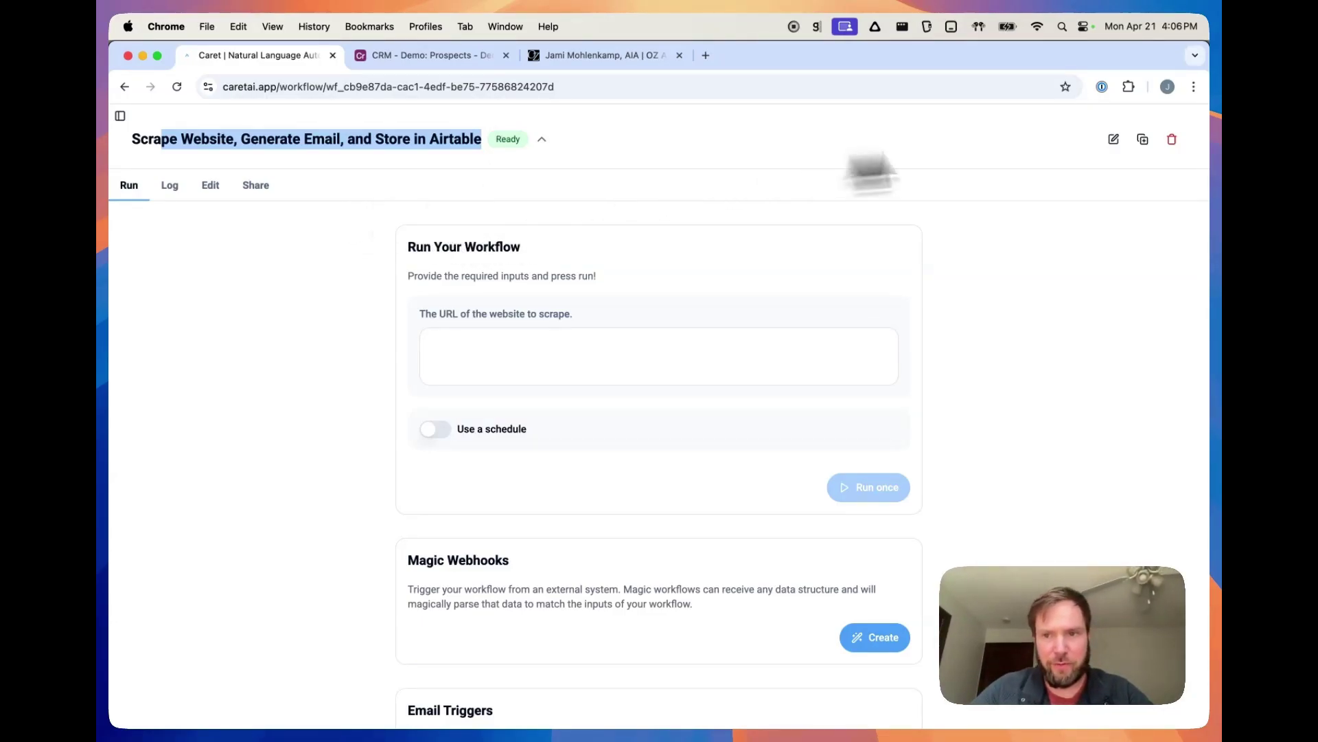
click(1123, 302)
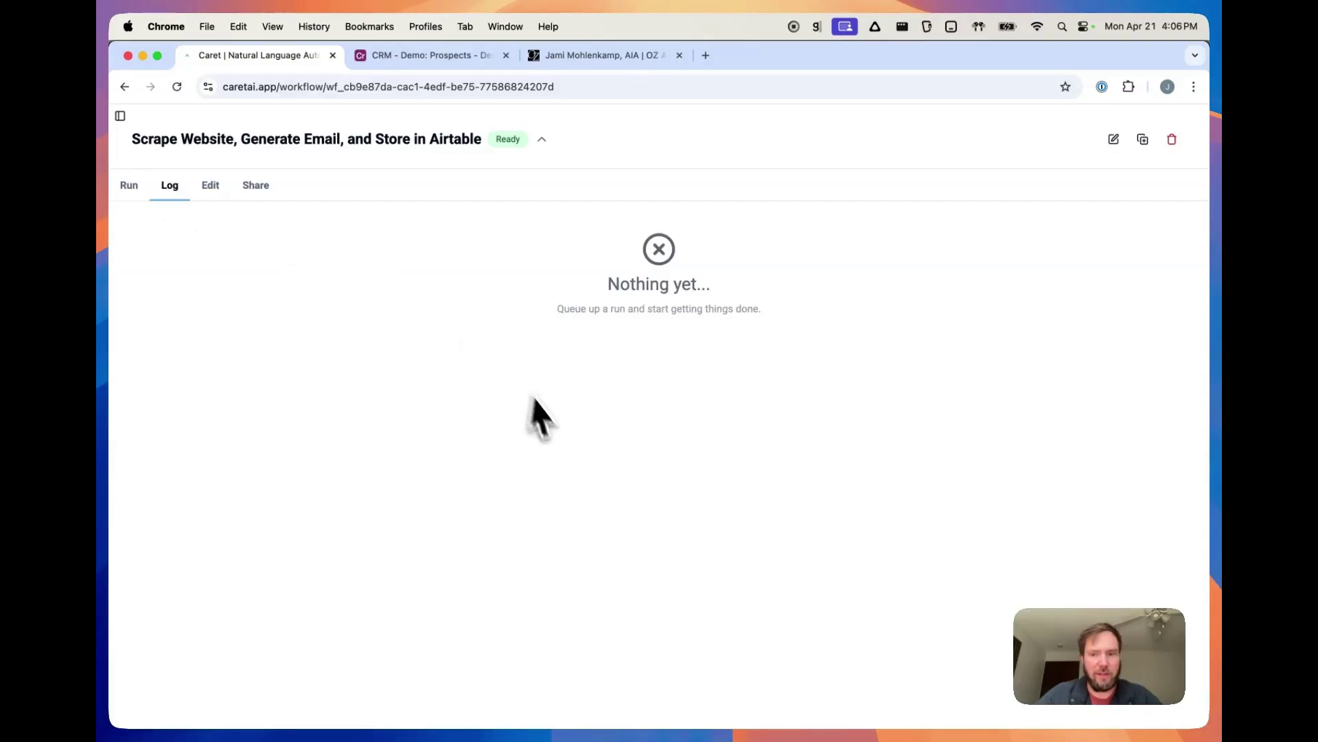
click(211, 186)
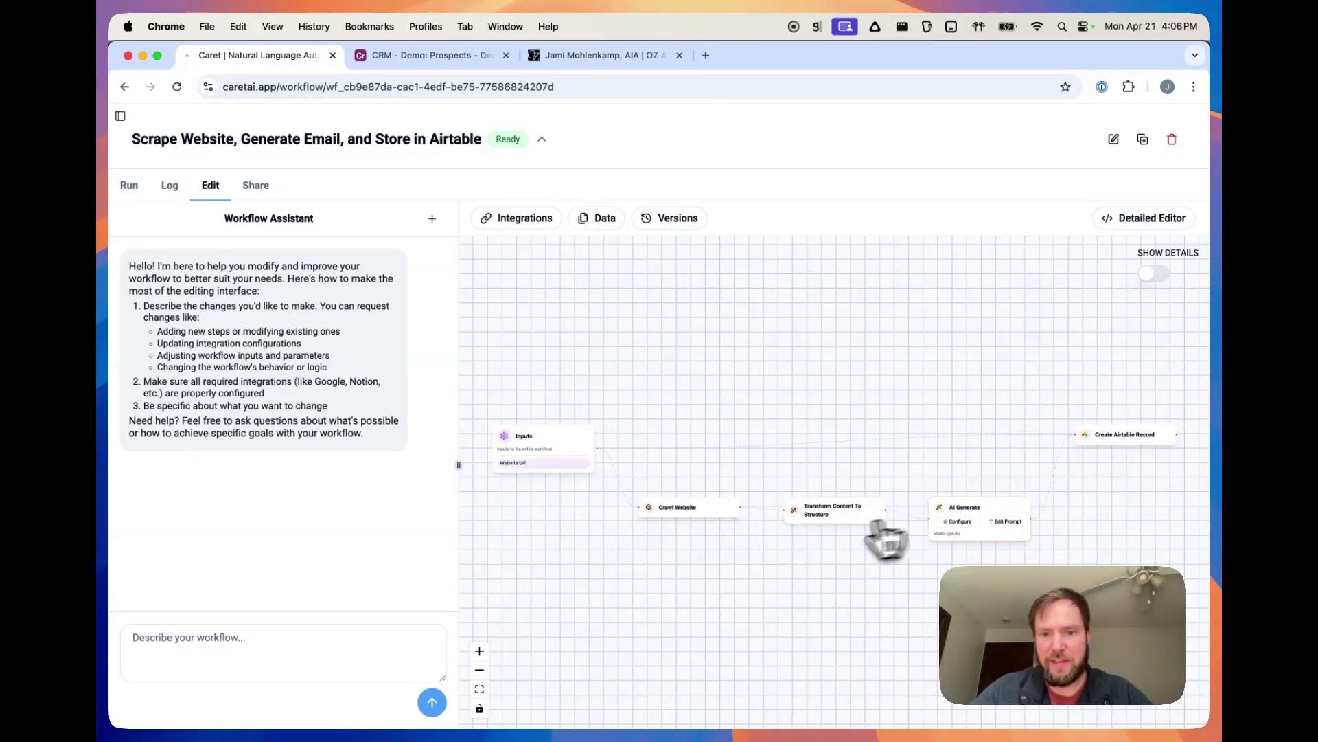
scroll(818, 524, up, 2)
drag(660, 424, 798, 374)
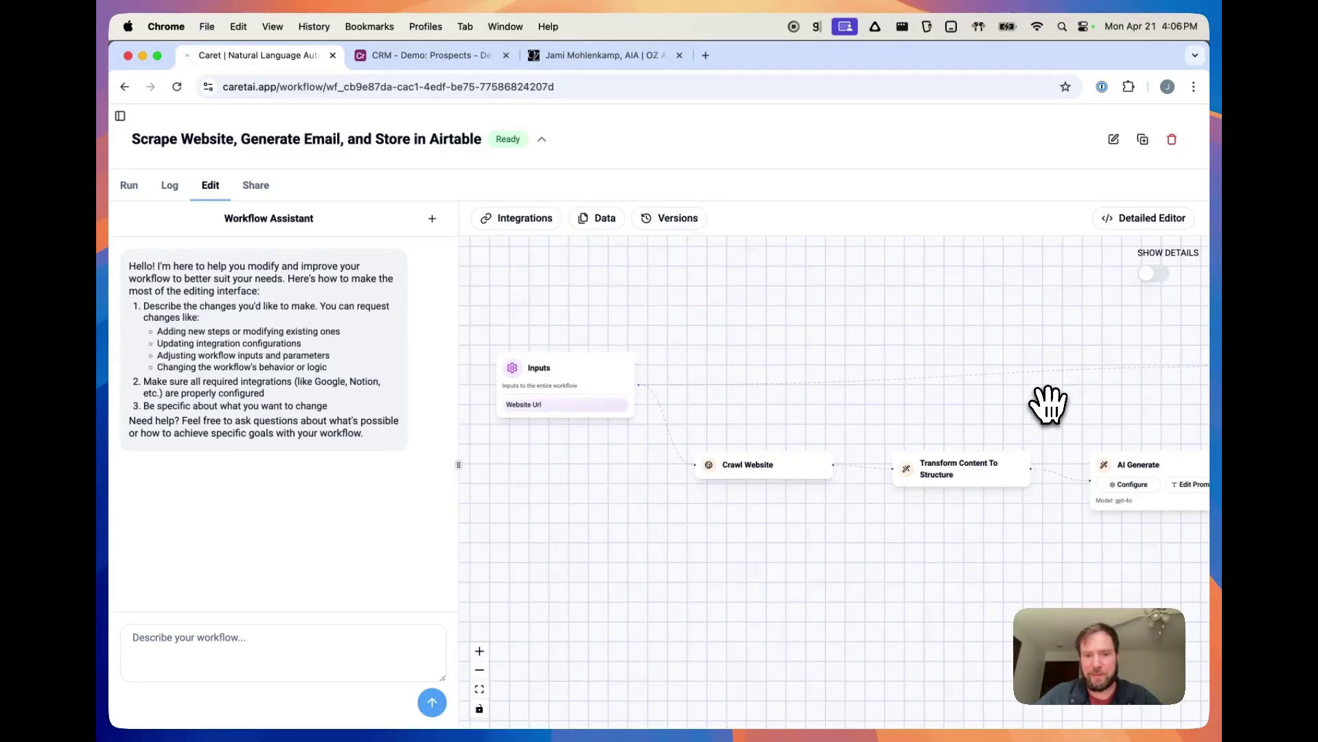
drag(1092, 400, 884, 398)
drag(1061, 388, 1021, 388)
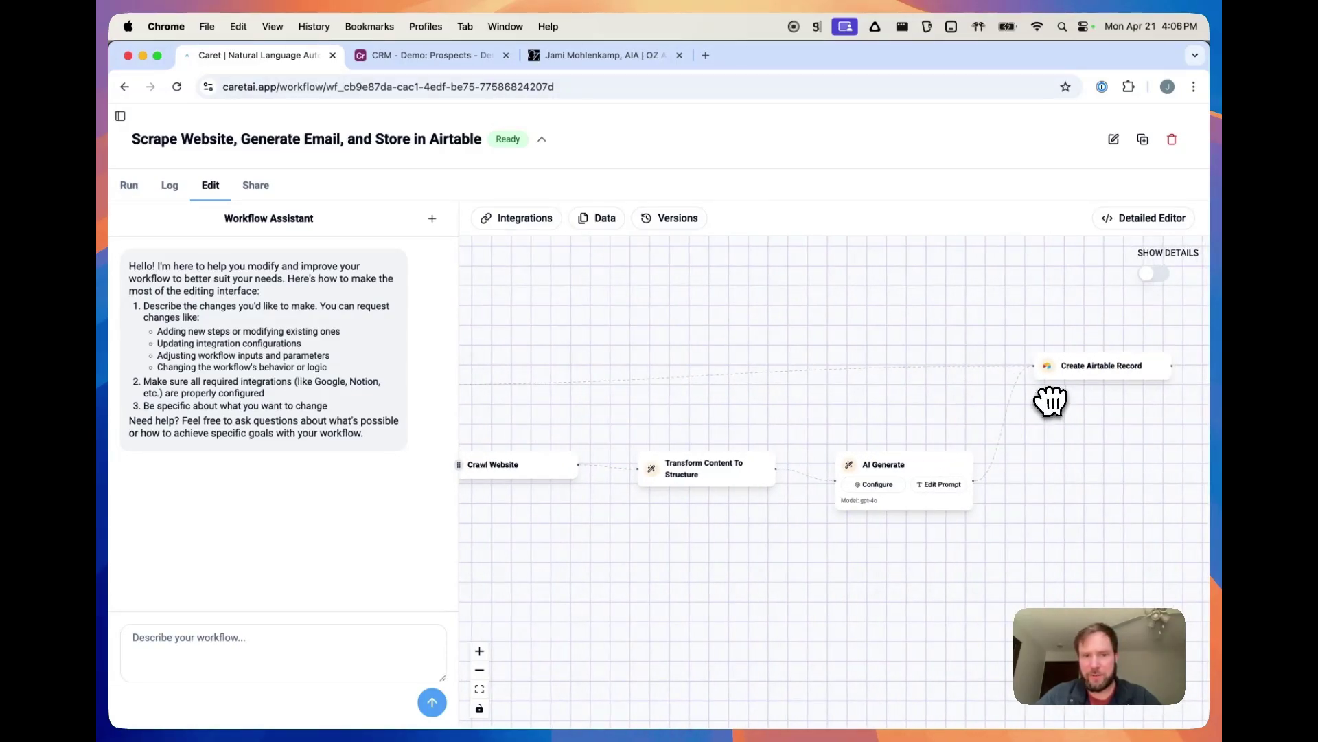
click(256, 185)
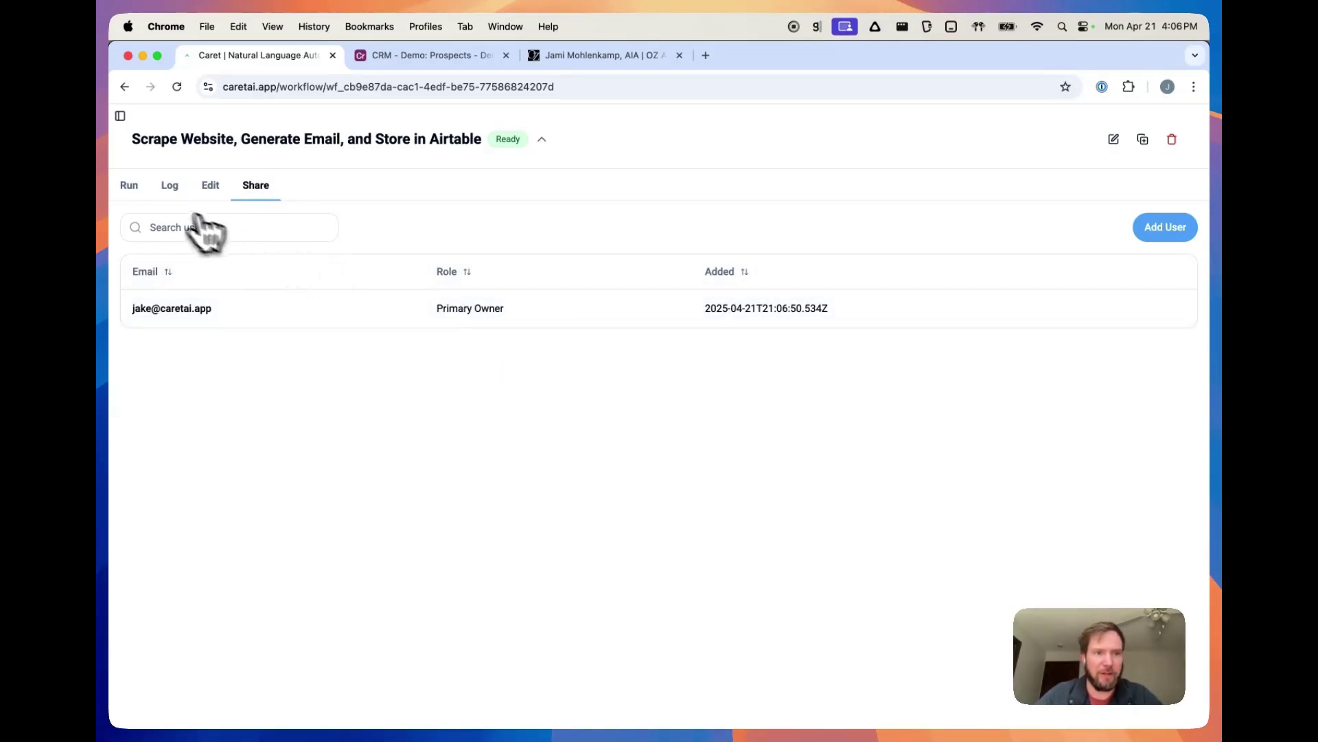
Step: Copy the URL of the prospect's profile page on ozarch.com into the workflow's run input for the website to scrape
click(133, 190)
click(600, 57)
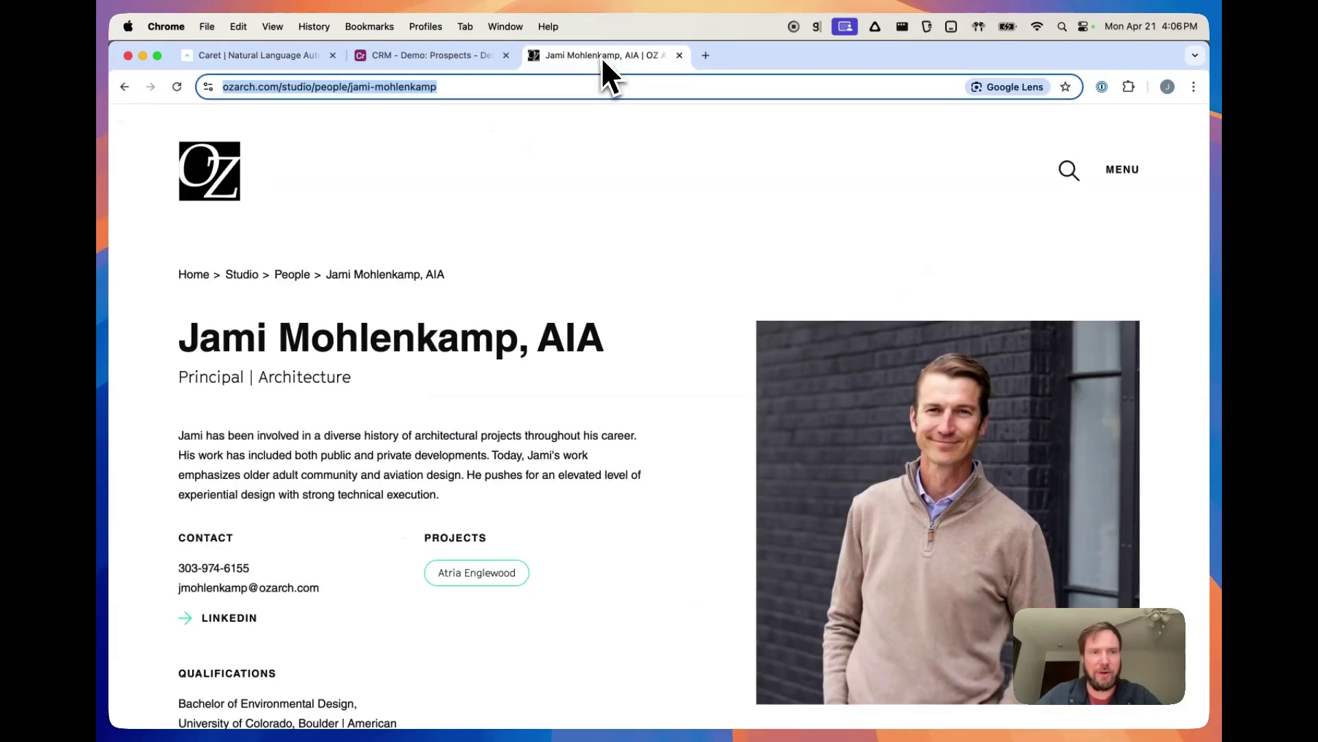
click(508, 86)
key(super+c)
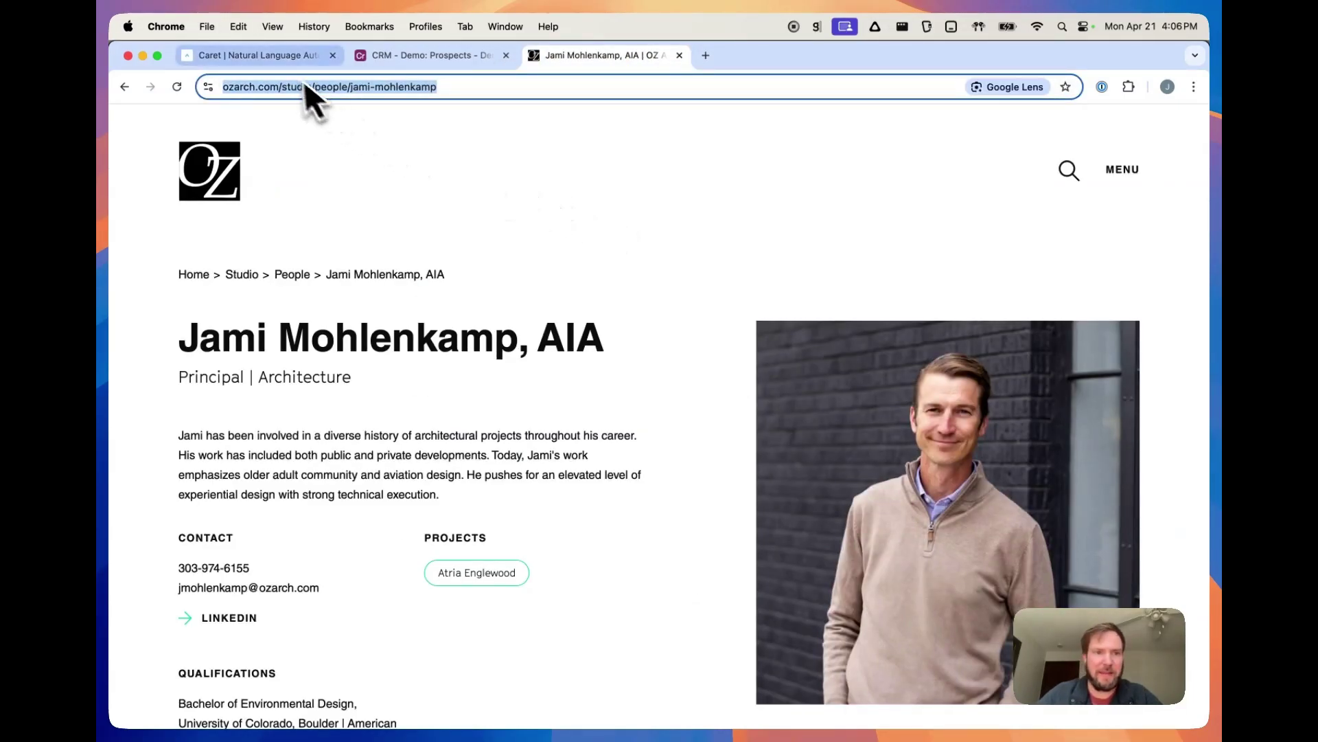
click(278, 61)
click(544, 353)
key(super+v)
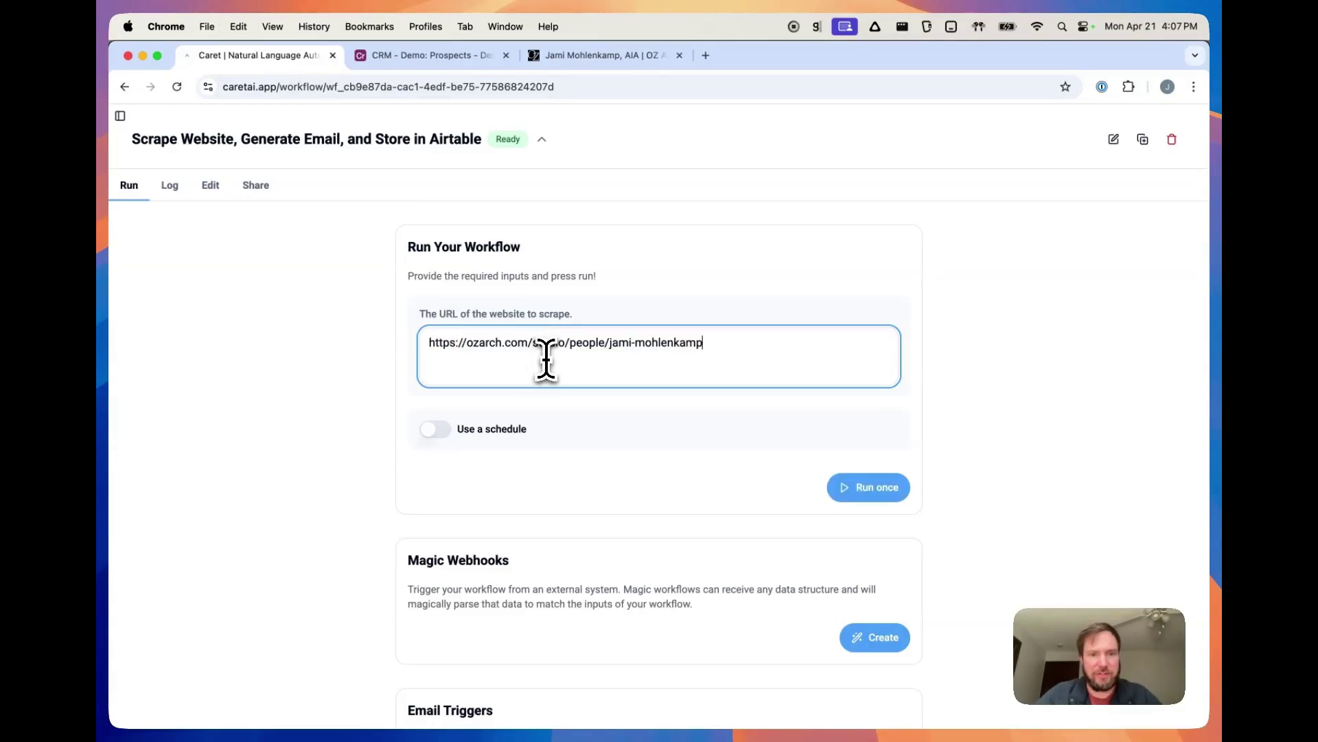
drag(453, 313, 562, 319)
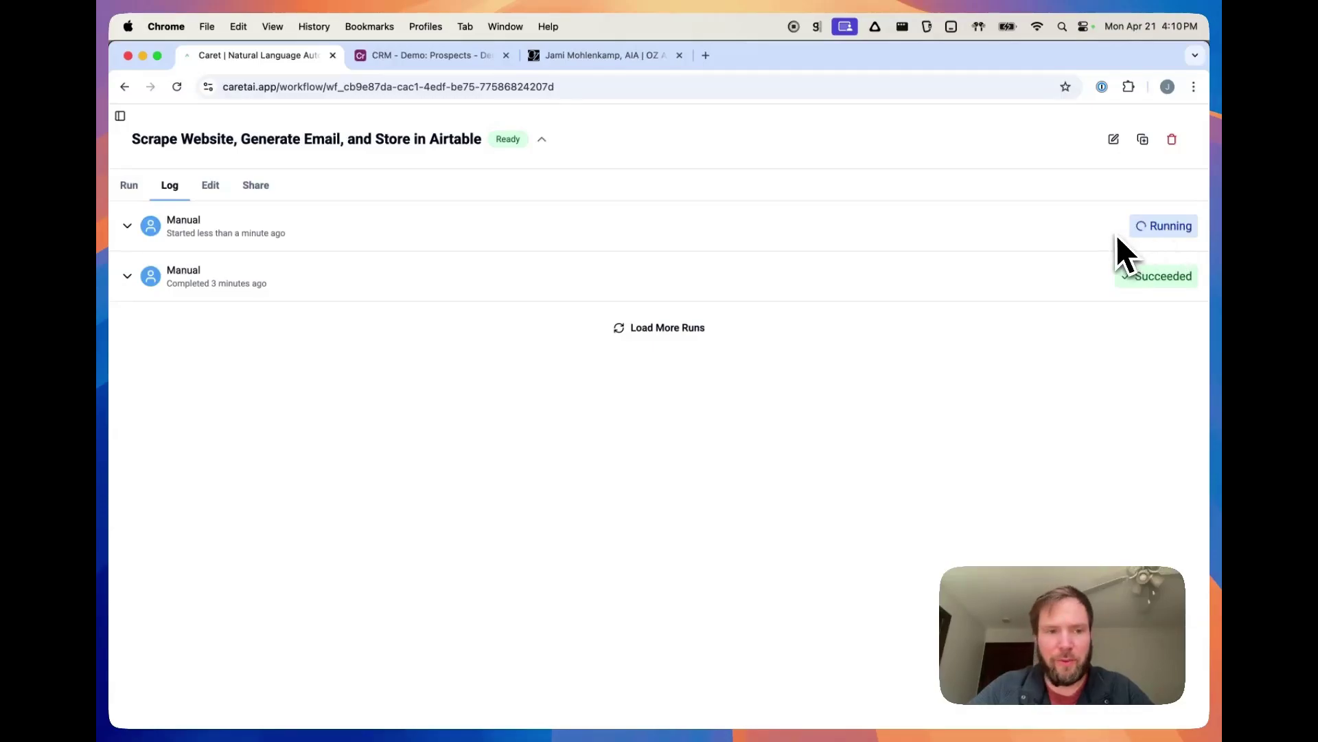
Step: Expand the manual run in progress in the workflow log to inspect its inputs and steps
double_click(139, 281)
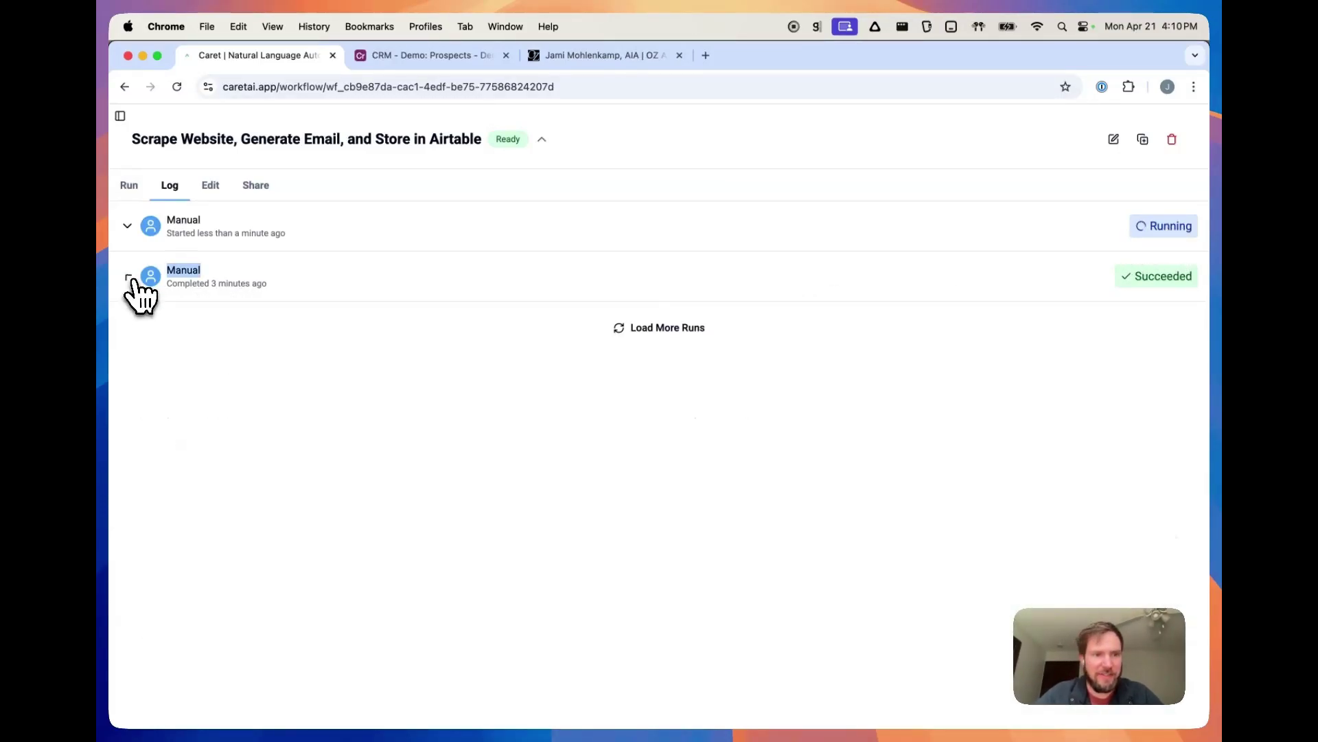
click(137, 218)
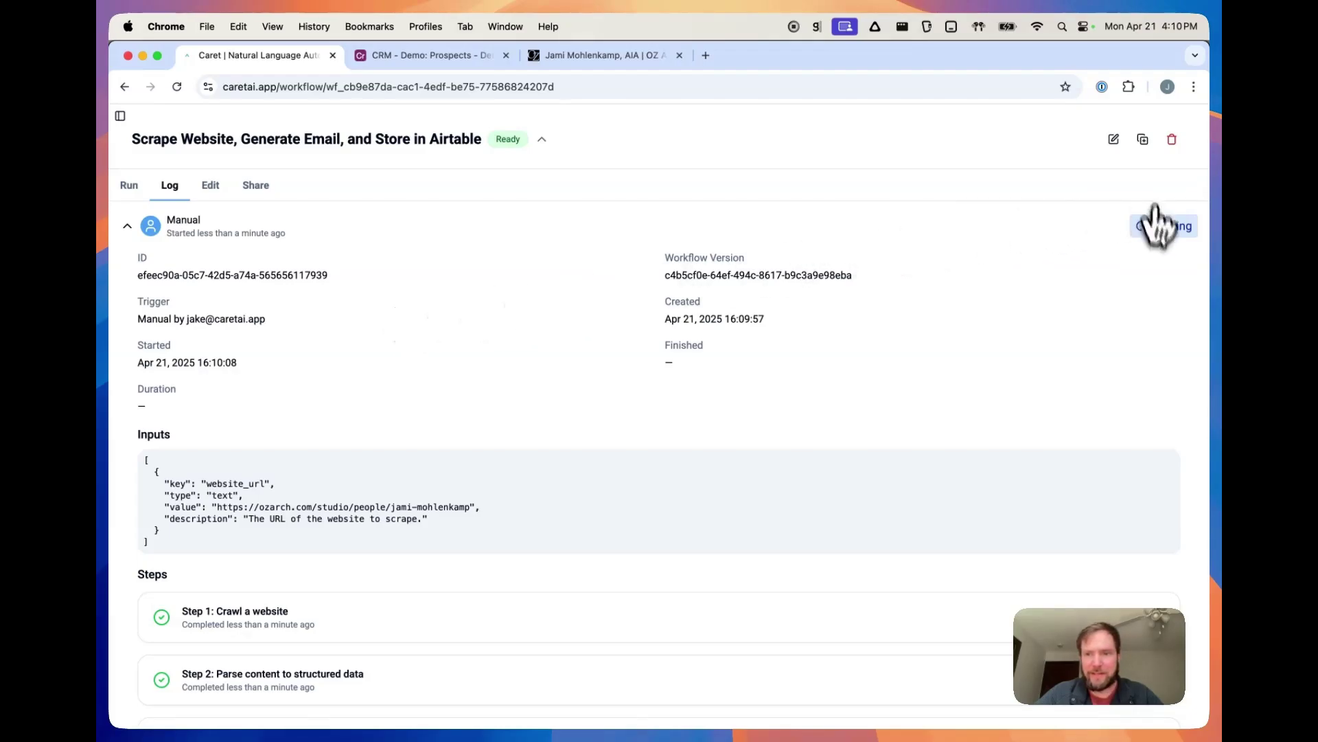
Step: Review the manual run's details and its four steps, from crawling the website to creating the Airtable record
scroll(1112, 300, down, 3)
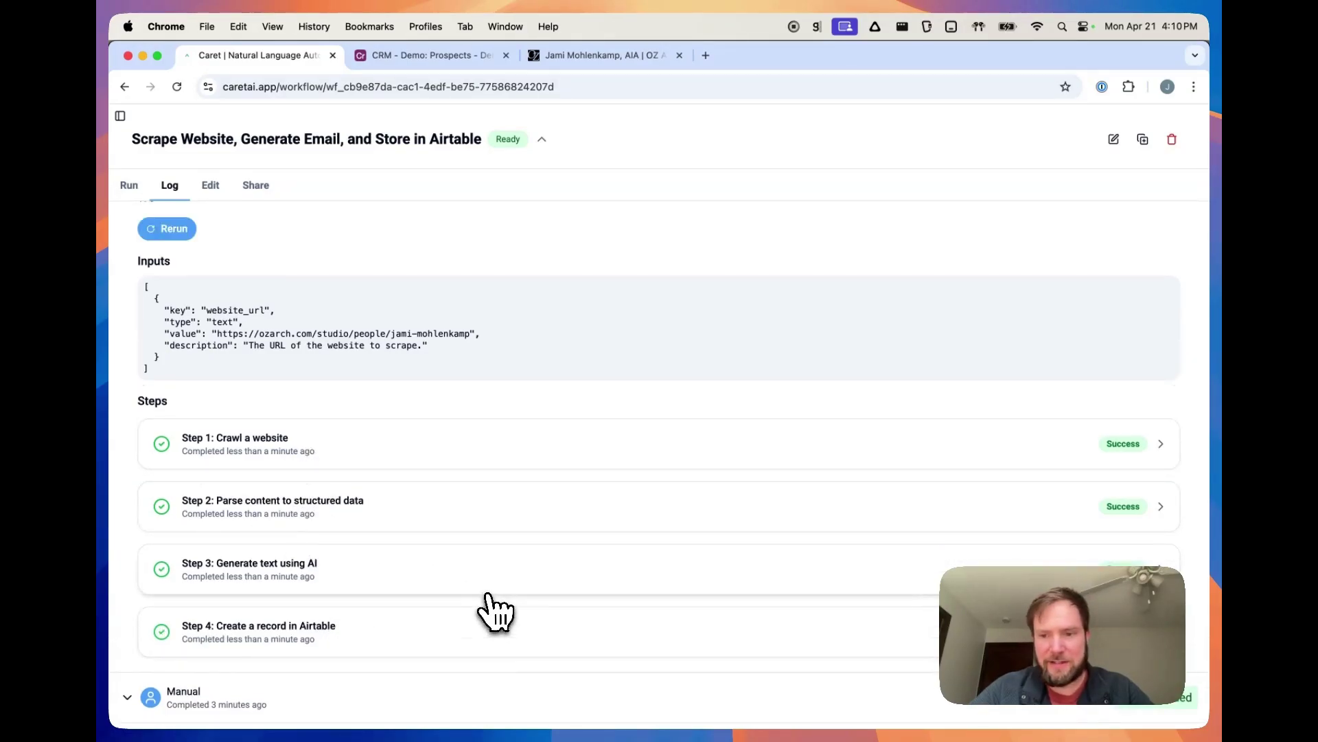
scroll(494, 611, down, 1)
scroll(495, 611, up, 8)
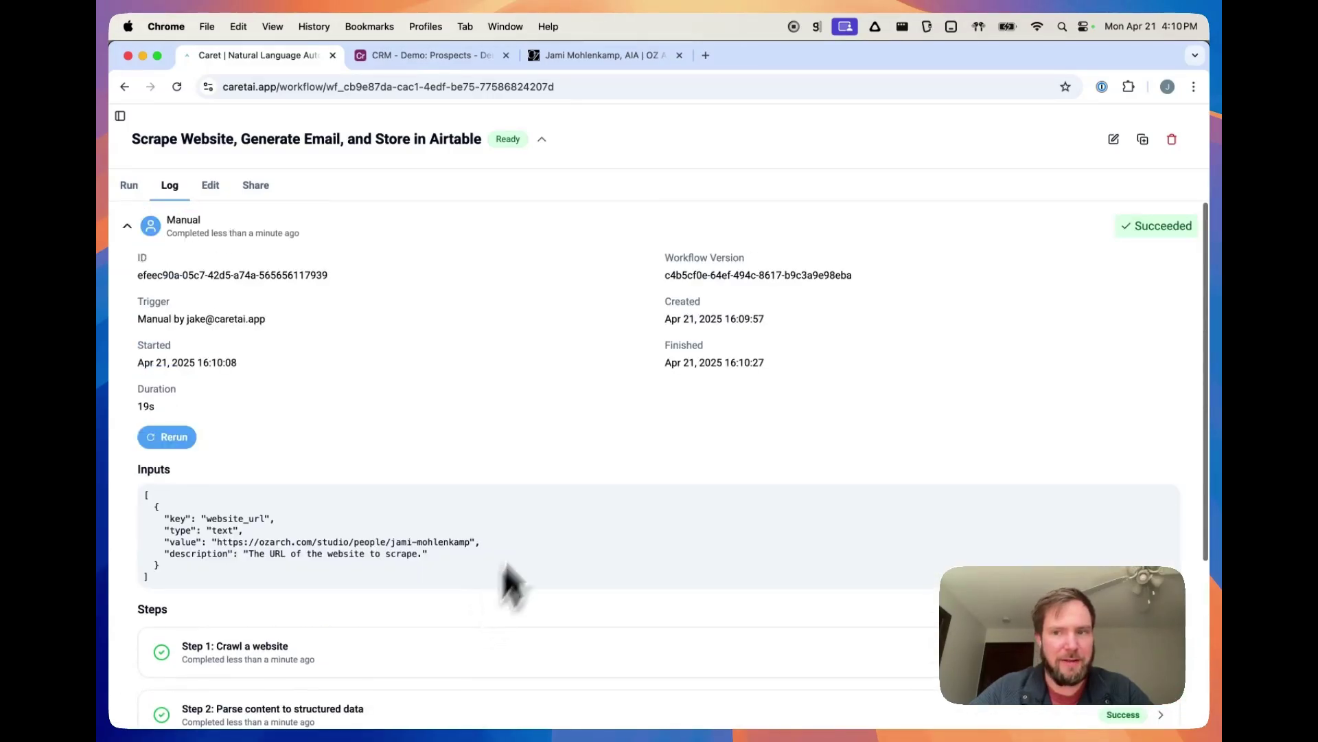
Step: Switch to the Airtable Prospects - Demo table and check the OZ Architecture record field by field, from Company Name to Cold Email Draft
click(439, 61)
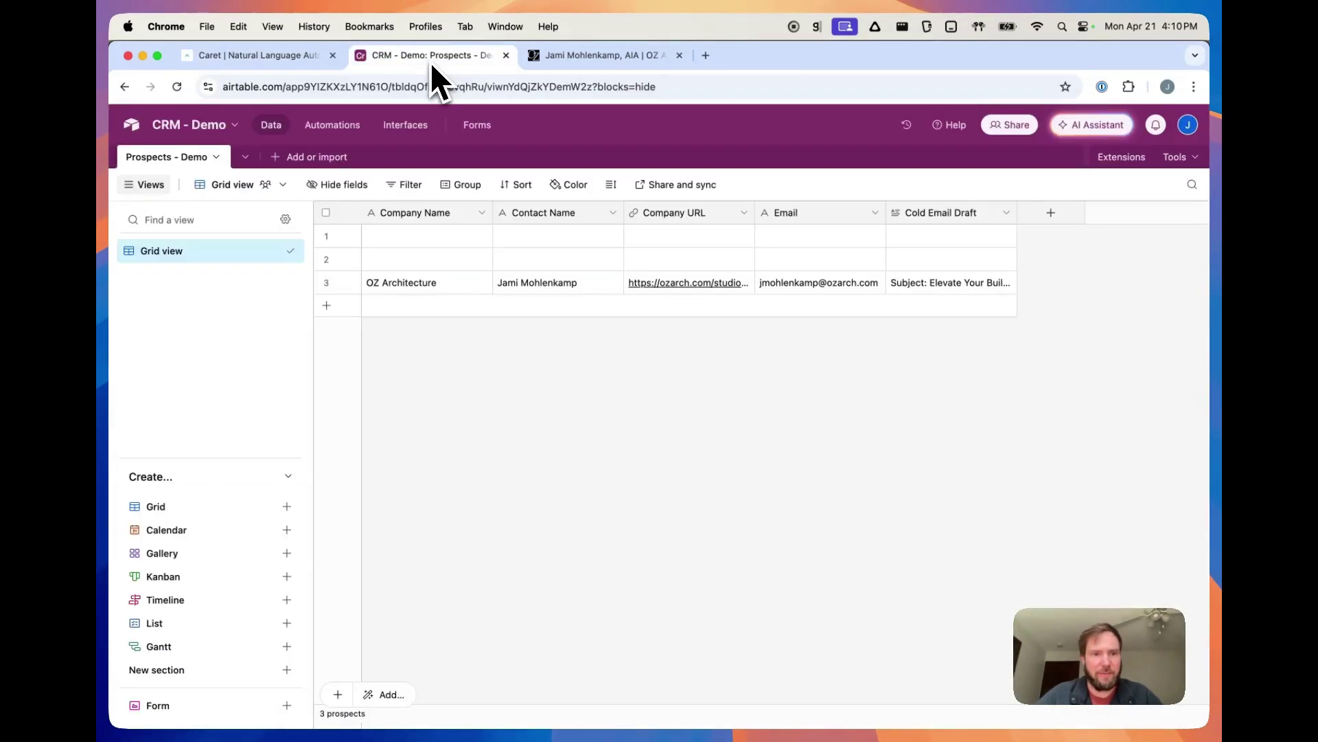
click(434, 291)
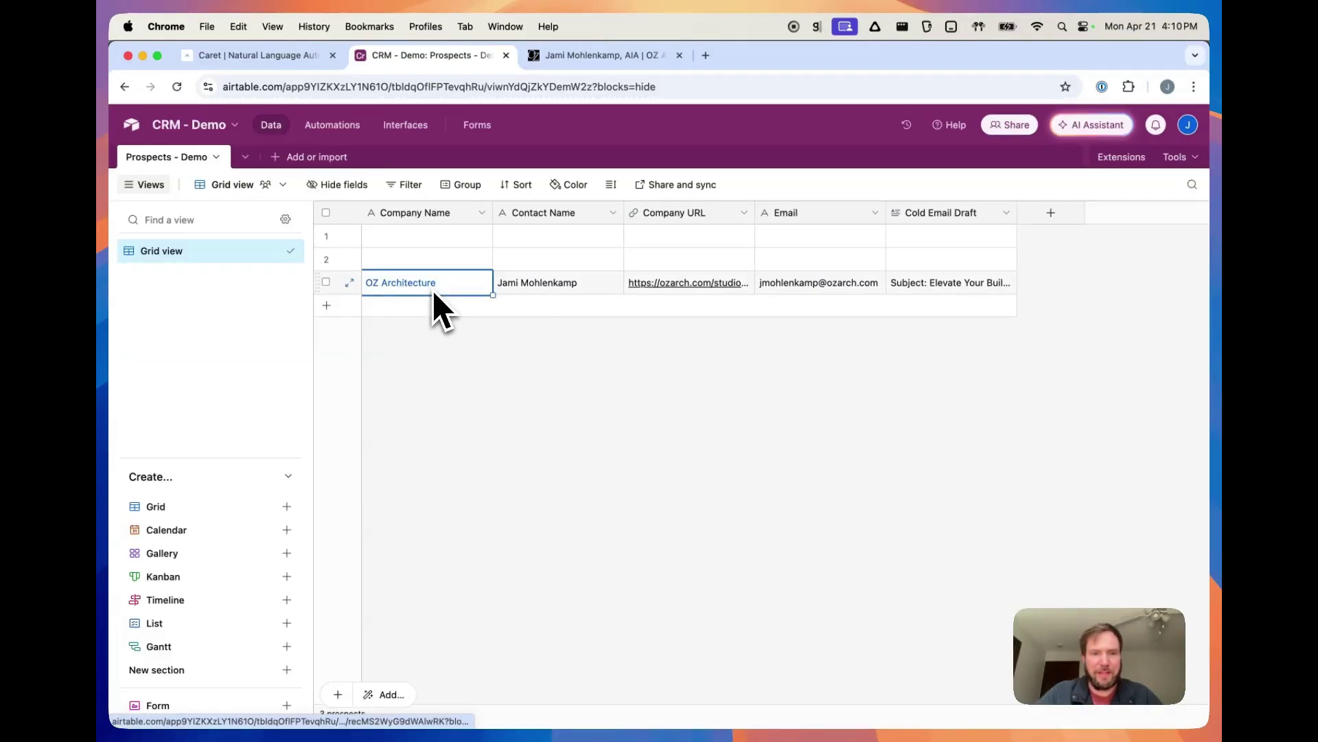
key(Right)
key(Right)
key(Right)
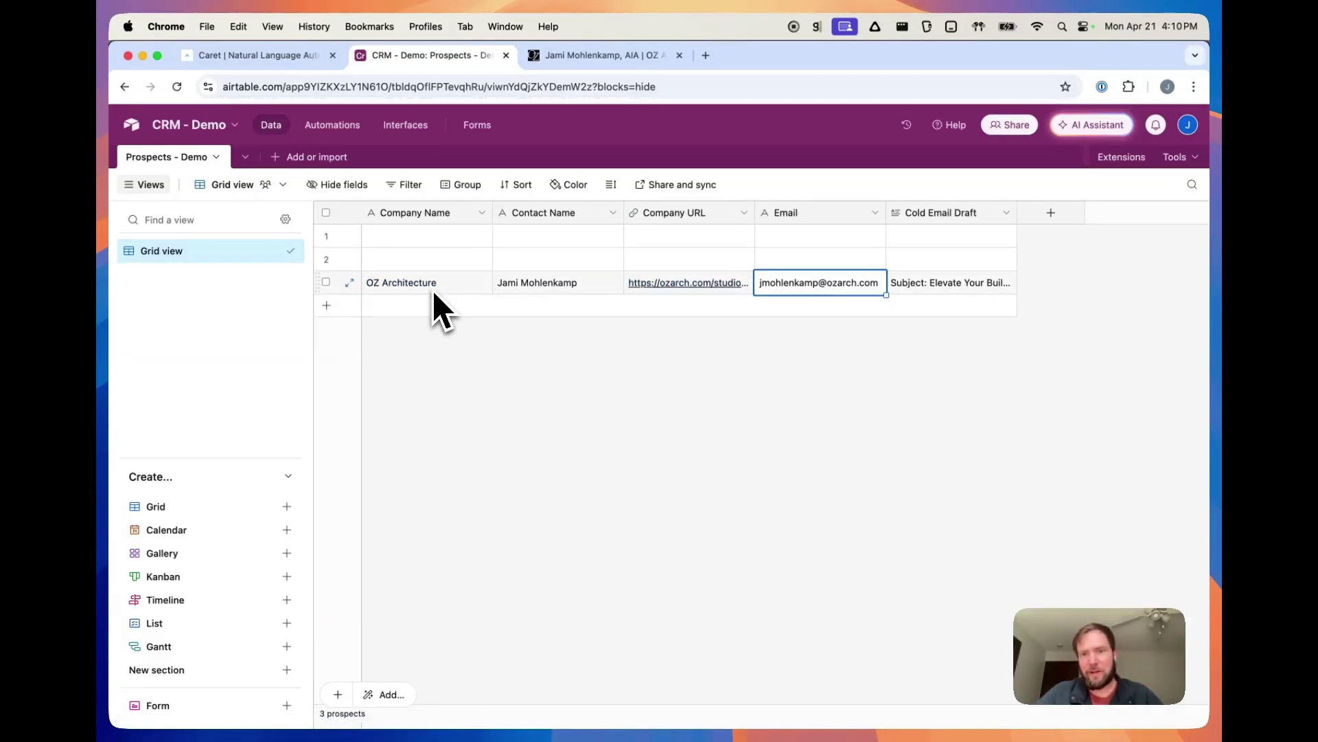
key(Right)
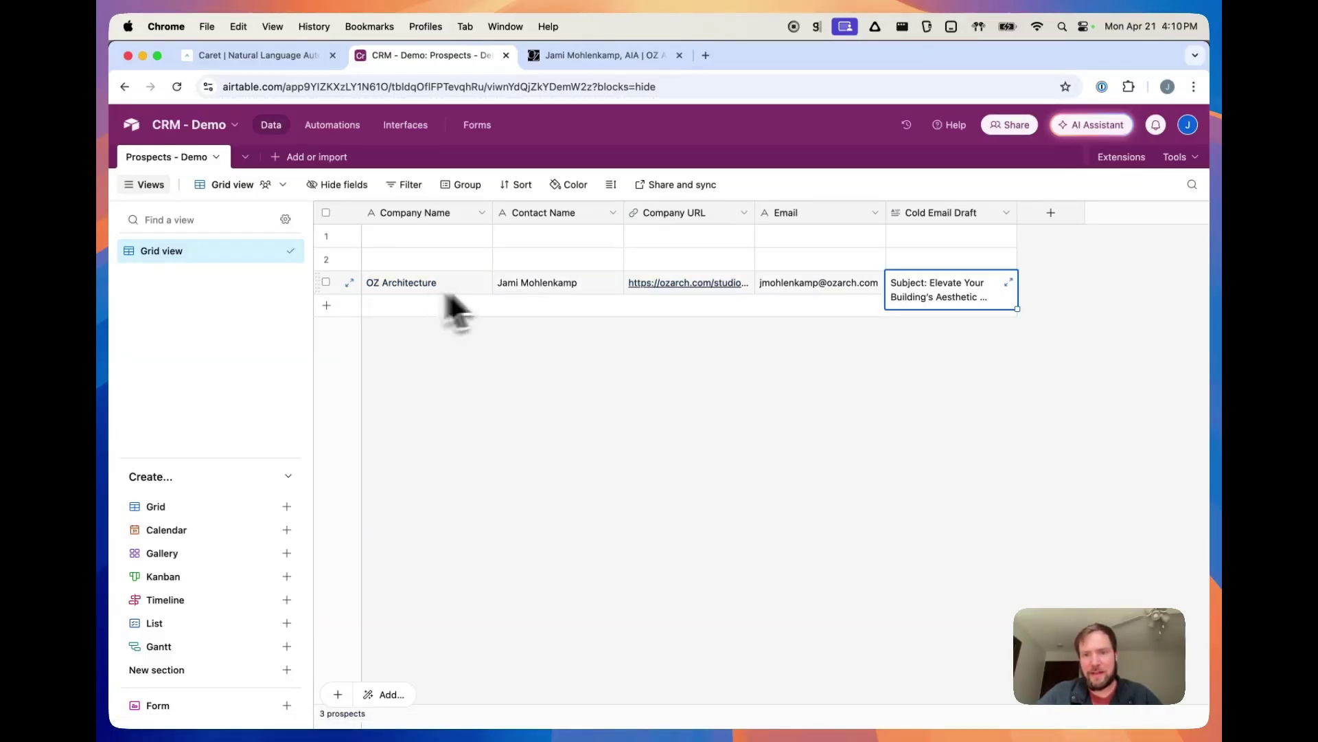
Step: Expand the OZ Architecture record's Cold Email Draft, read it from the subject to the signature, and close it
click(1008, 282)
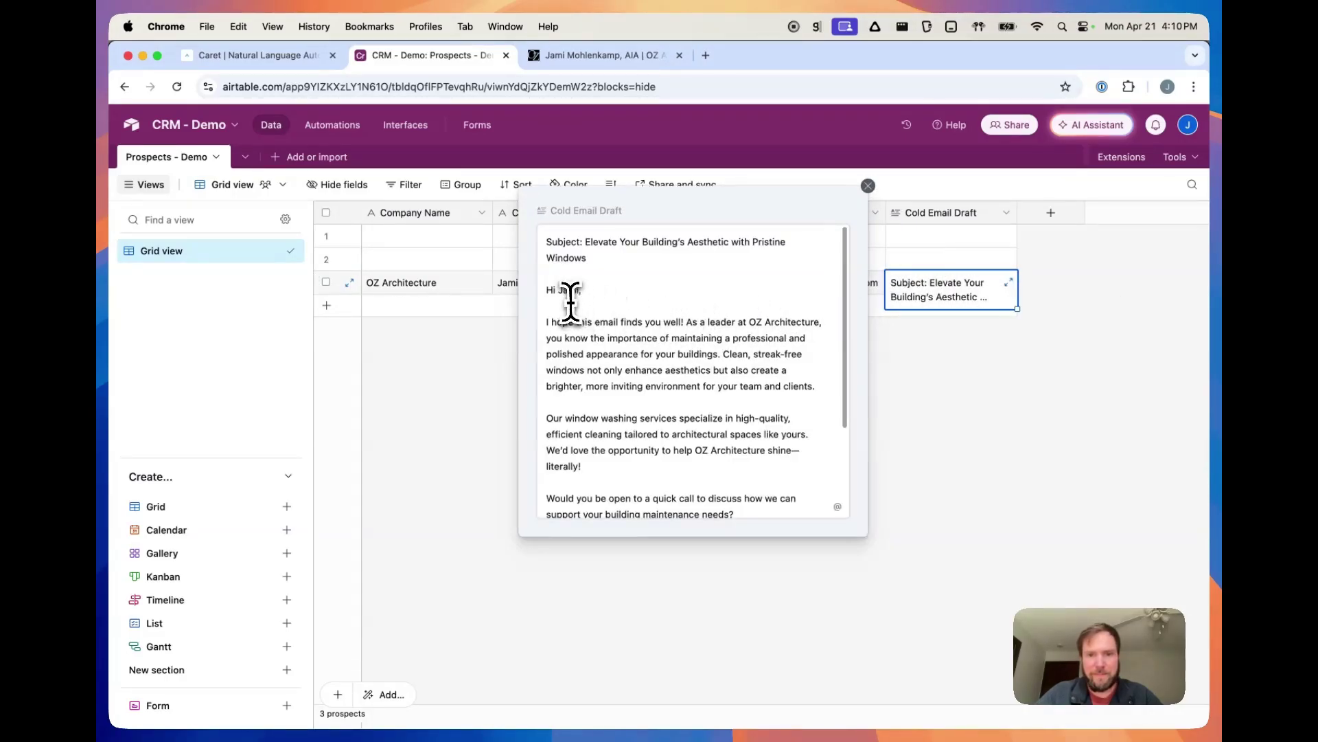
scroll(587, 302, down, 2)
drag(560, 389, 667, 389)
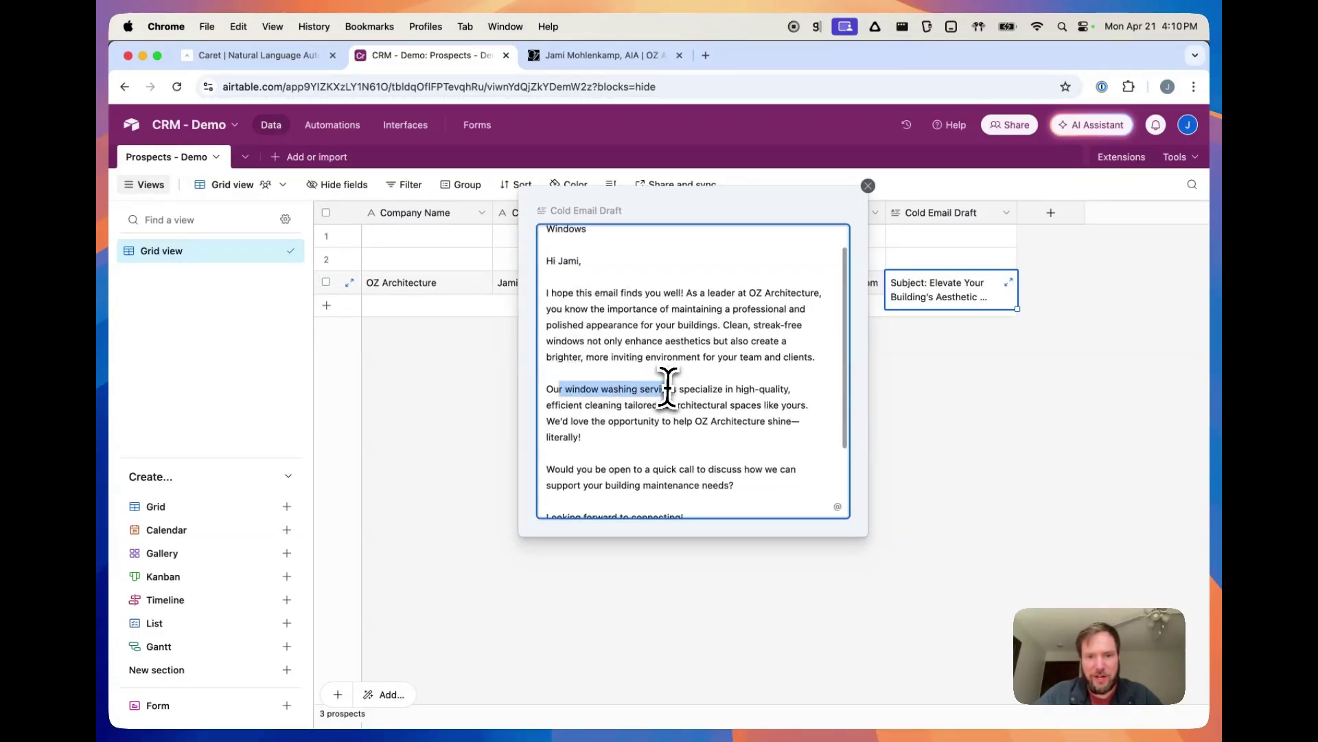
scroll(666, 385, down, 3)
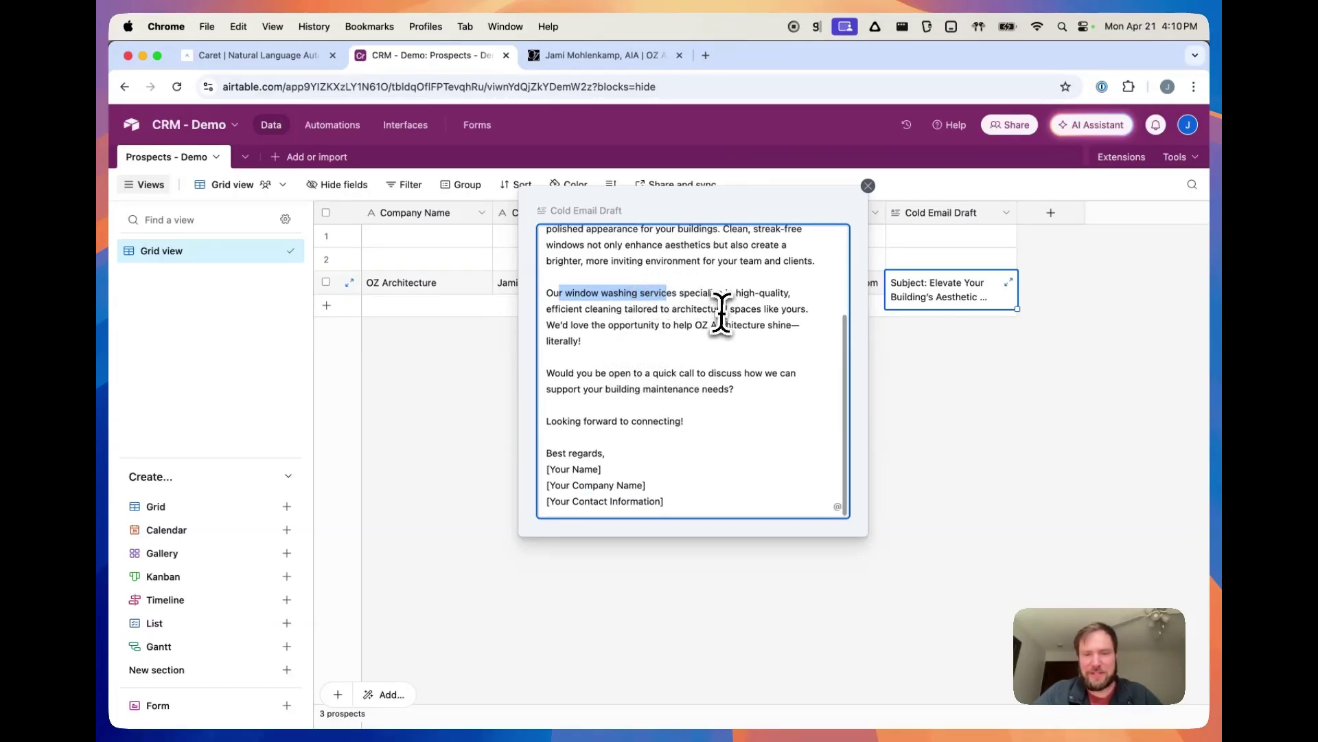
scroll(771, 247, up, 5)
click(868, 185)
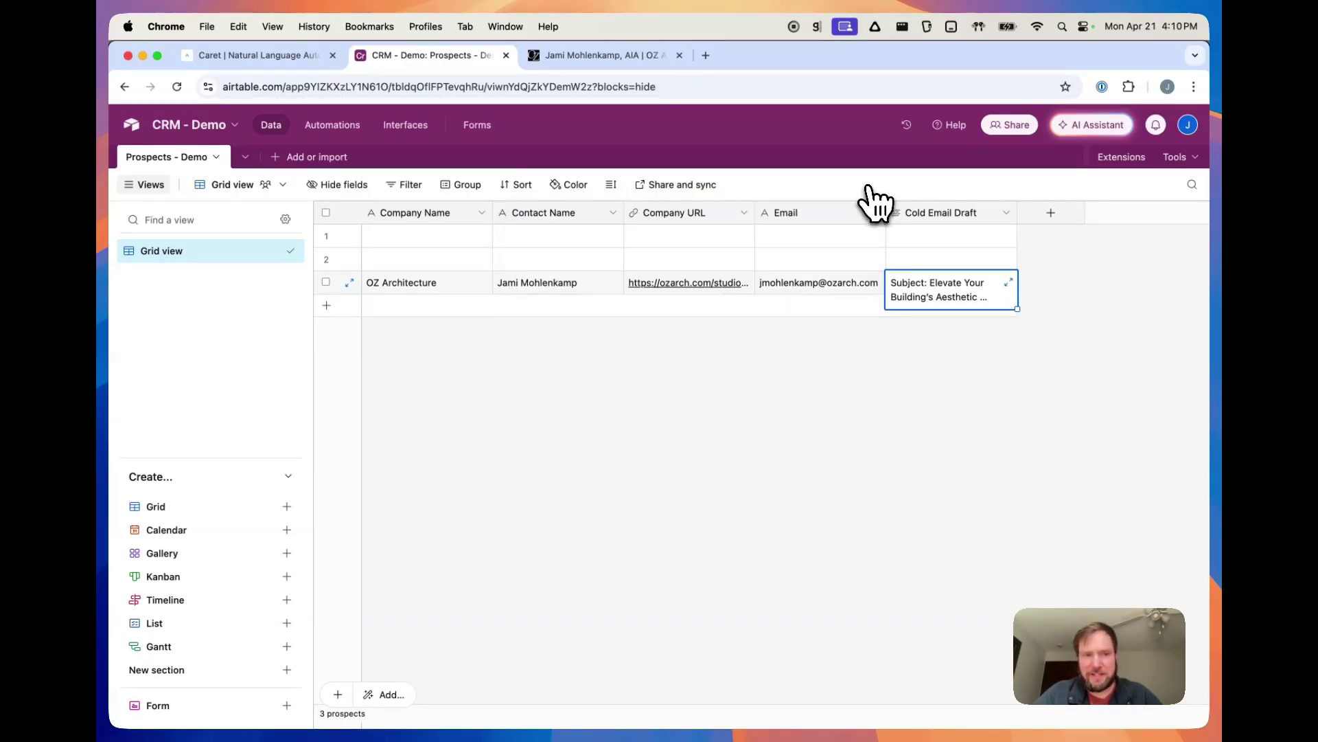
Step: Switch back to Caret and open the workflow for editing, ready to describe a change to the Workflow Assistant
click(272, 55)
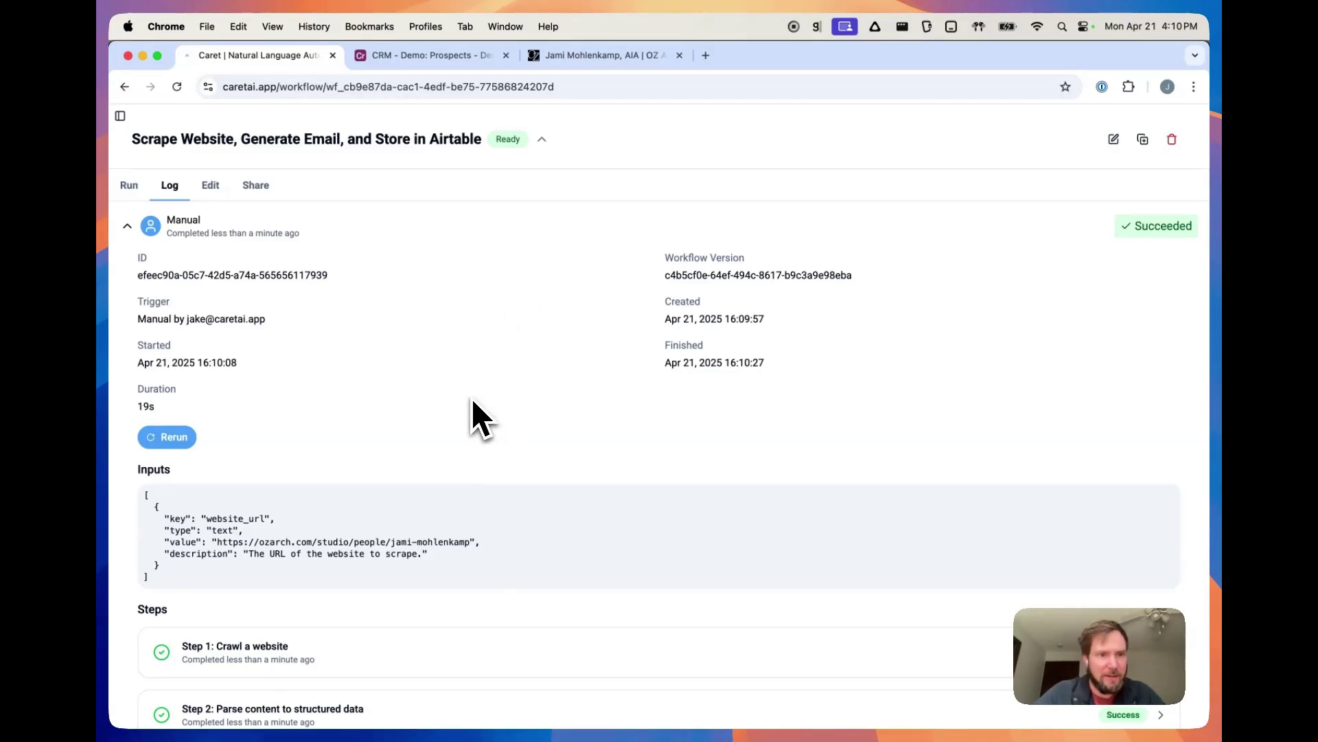
click(210, 189)
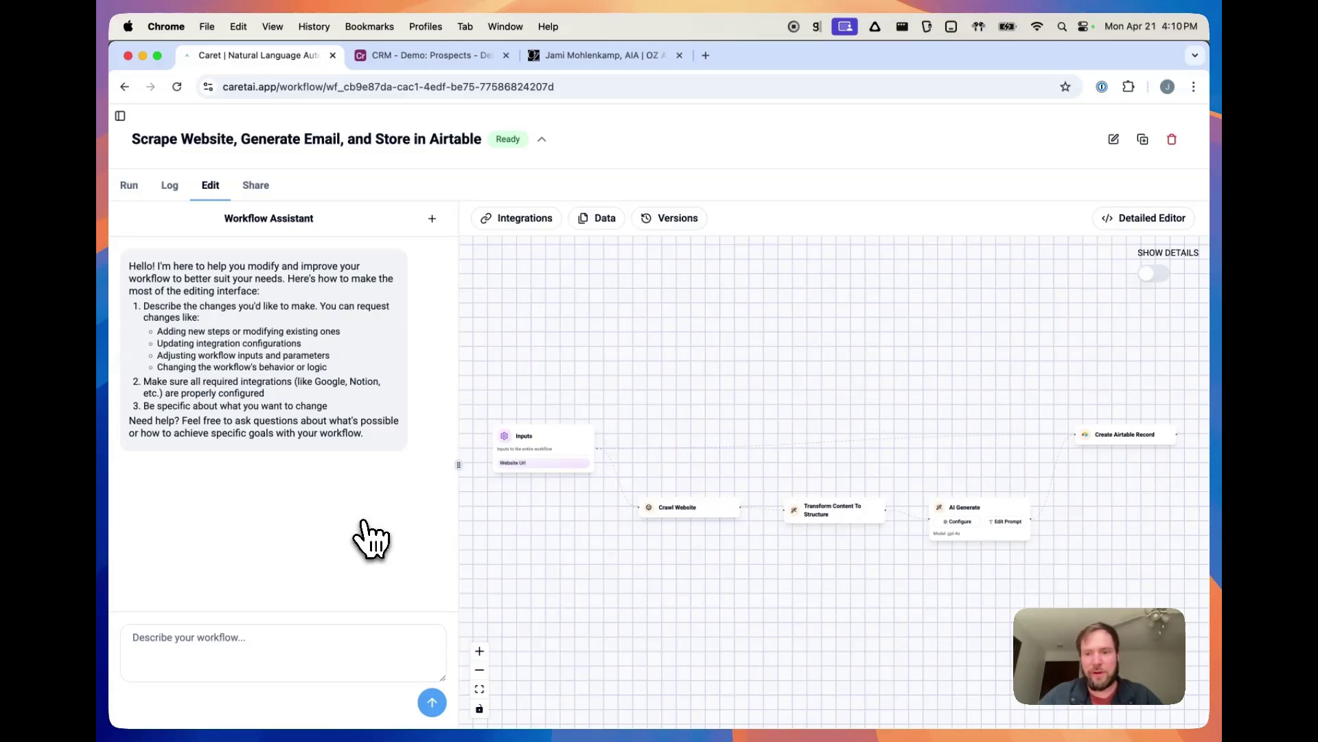
click(338, 676)
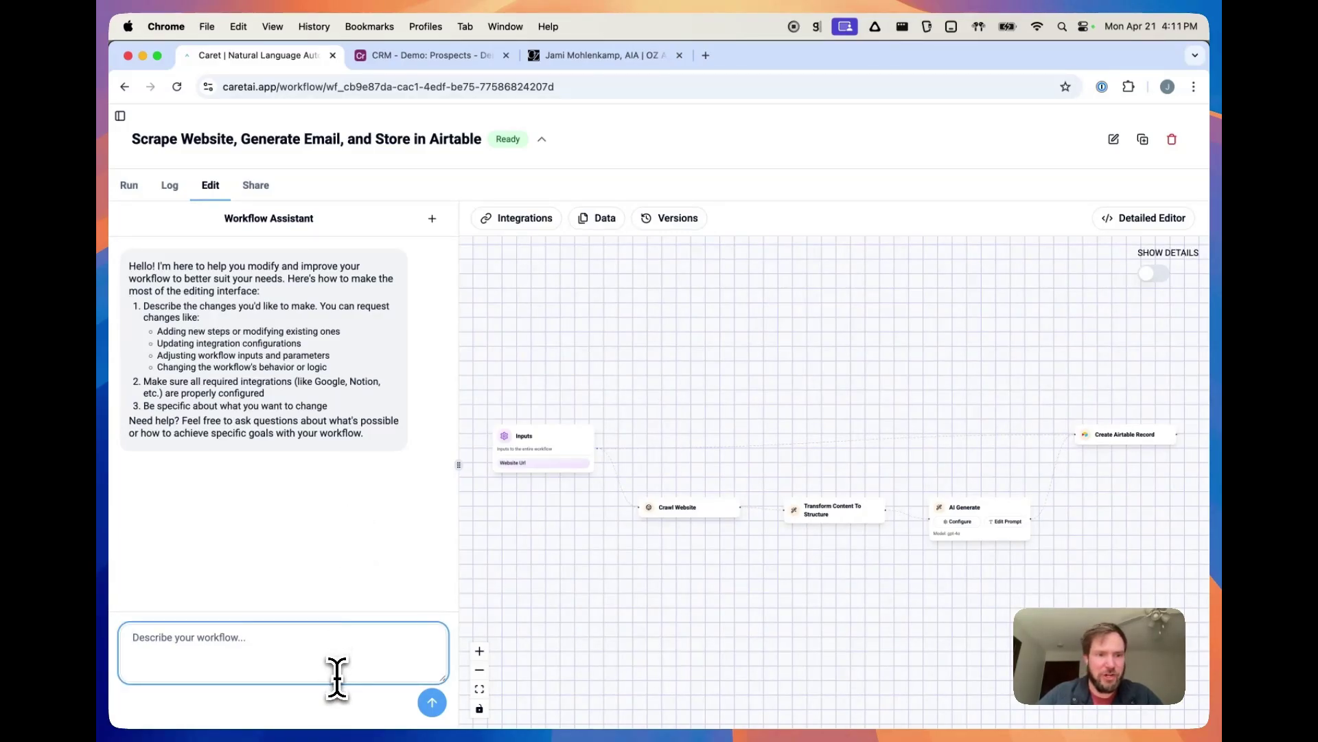